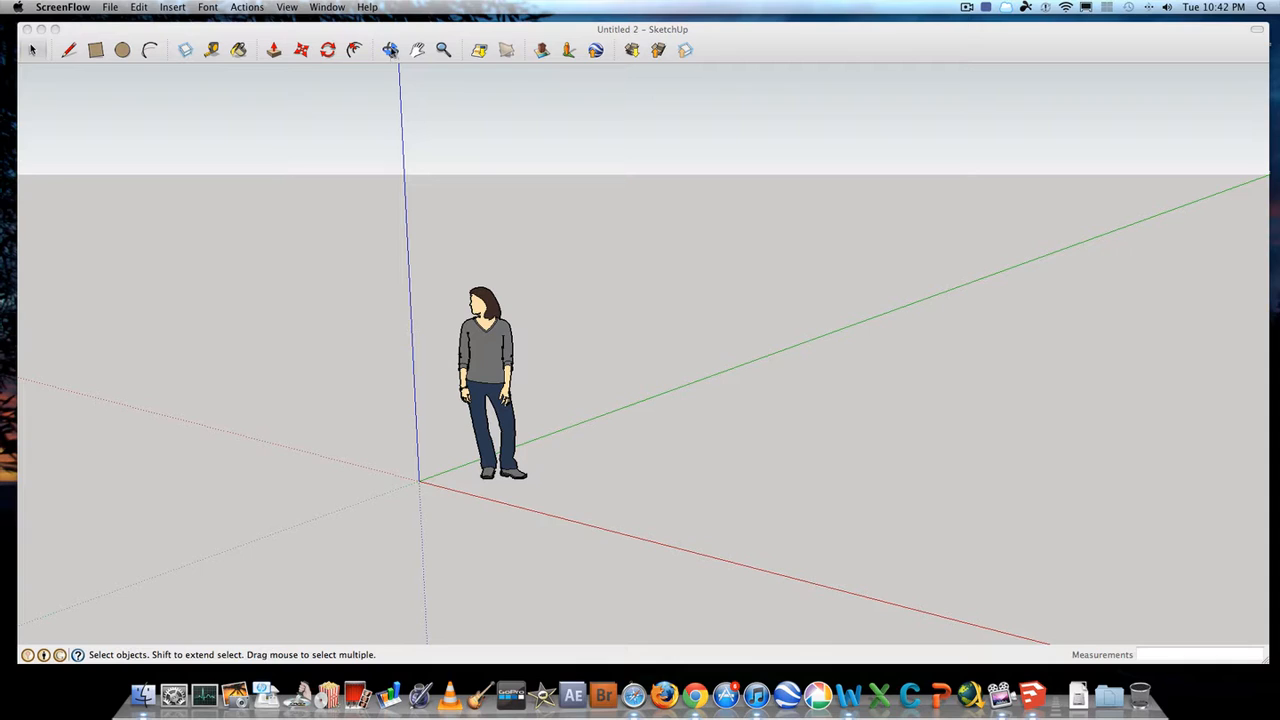
# Examine the standing figure and the drawing axes from a different angle, both close up and from farther away
pyautogui.click(390, 50)
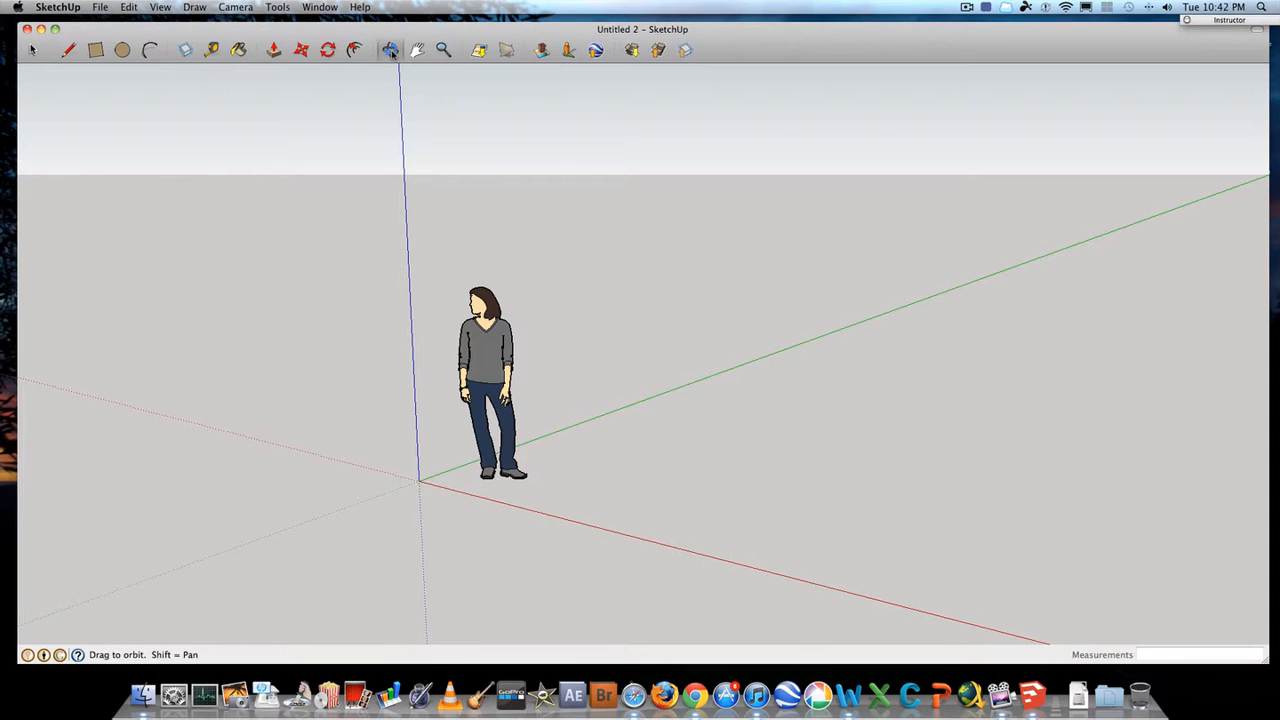
pyautogui.moveTo(446, 209); pyautogui.dragTo(672, 266)
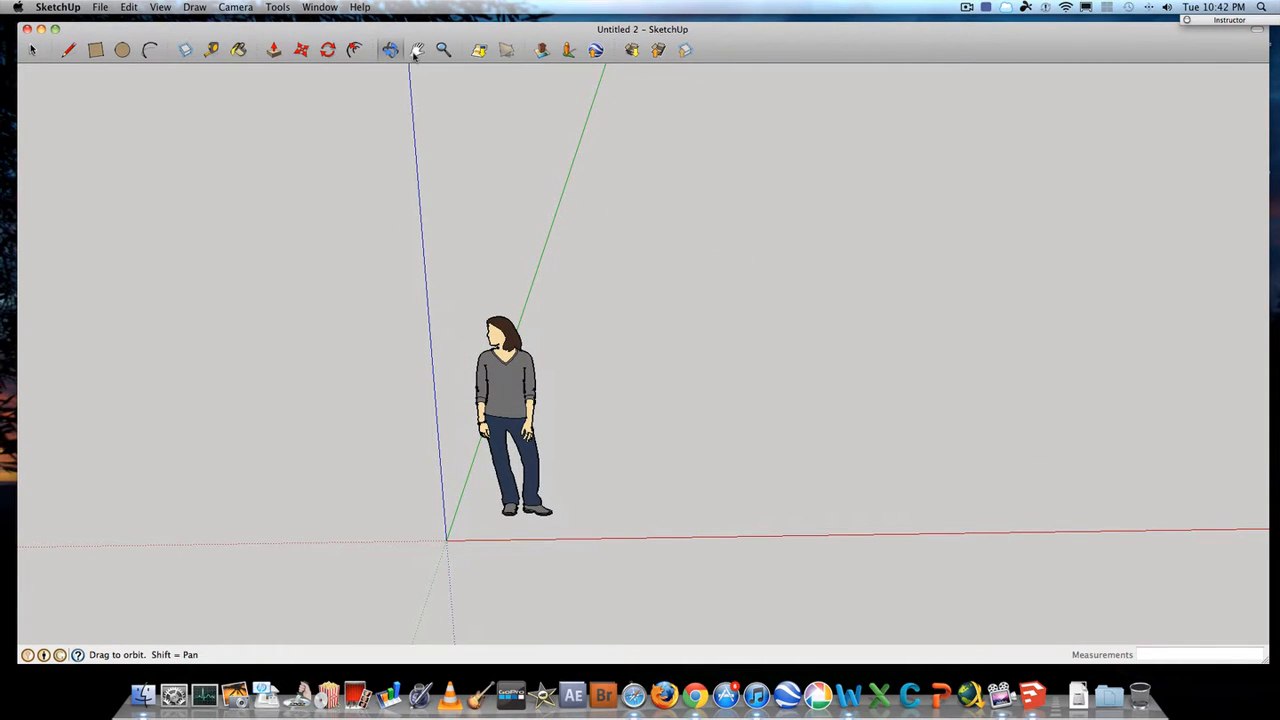
pyautogui.click(416, 54)
pyautogui.moveTo(520, 277); pyautogui.dragTo(300, 209)
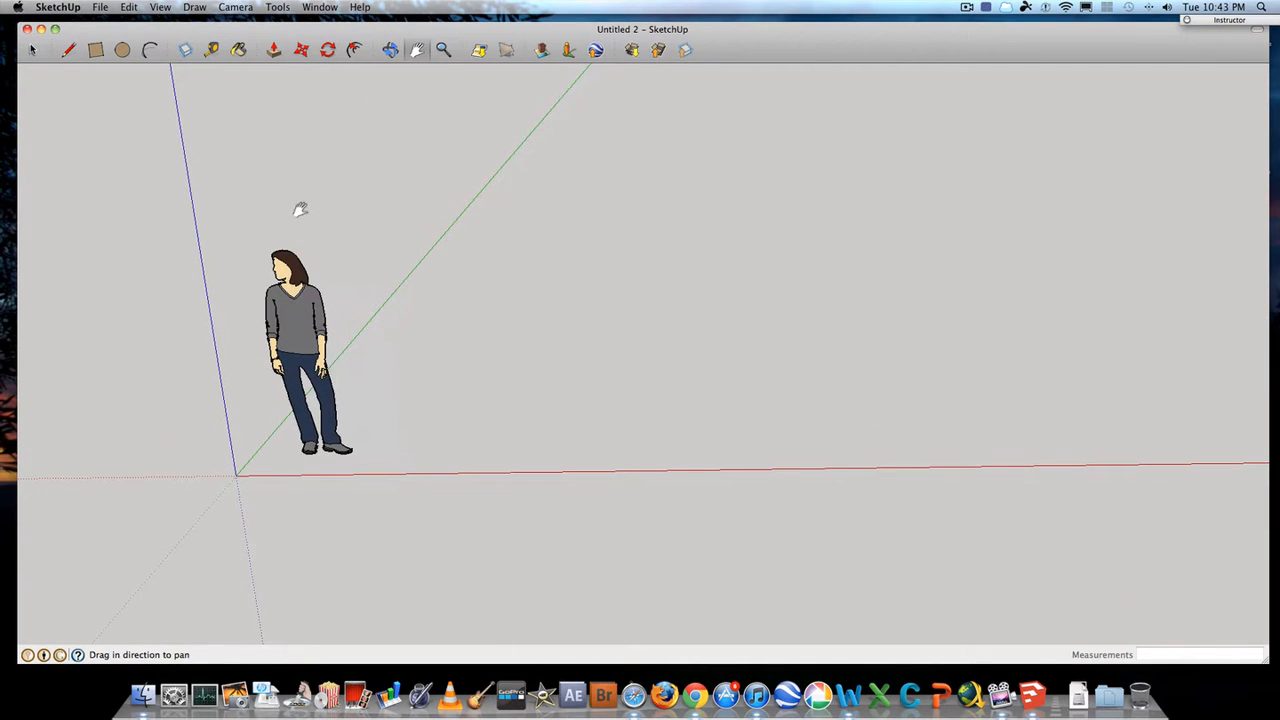
pyautogui.scroll(-5, 433, 298)
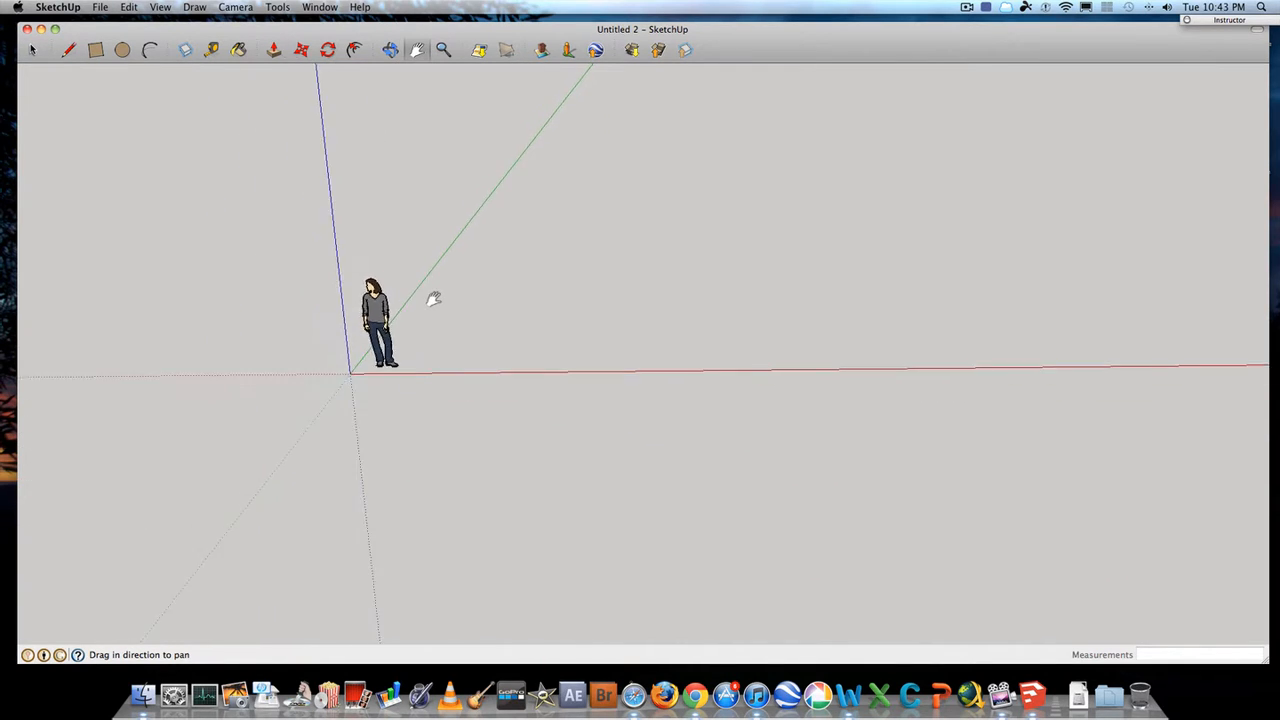
pyautogui.scroll(5, 433, 298)
pyautogui.scroll(-5, 433, 298)
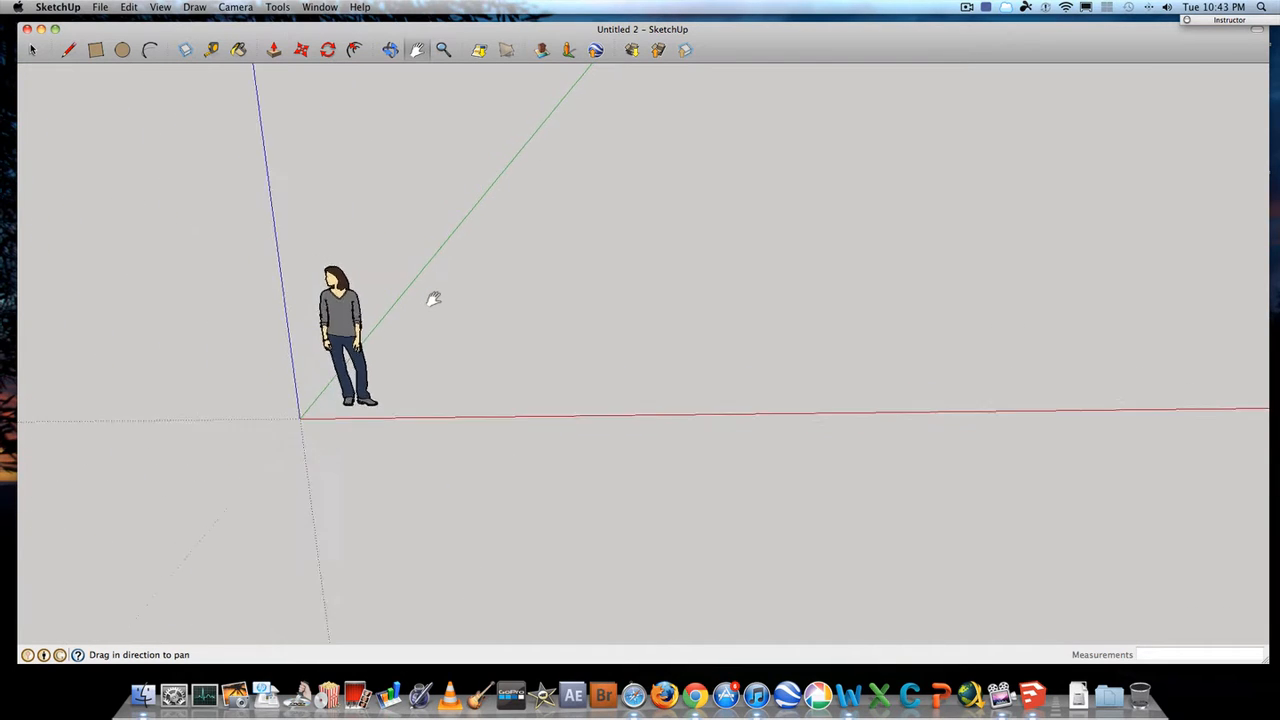
pyautogui.scroll(6, 433, 298)
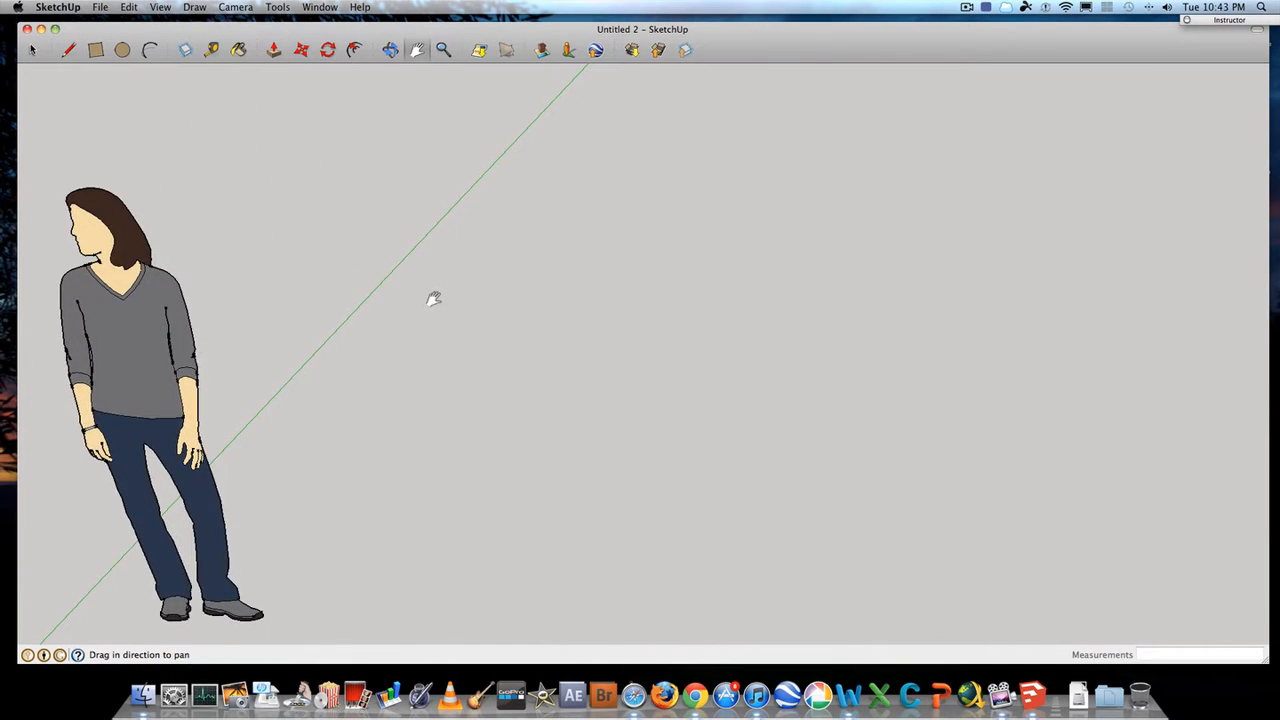
pyautogui.scroll(5, 433, 298)
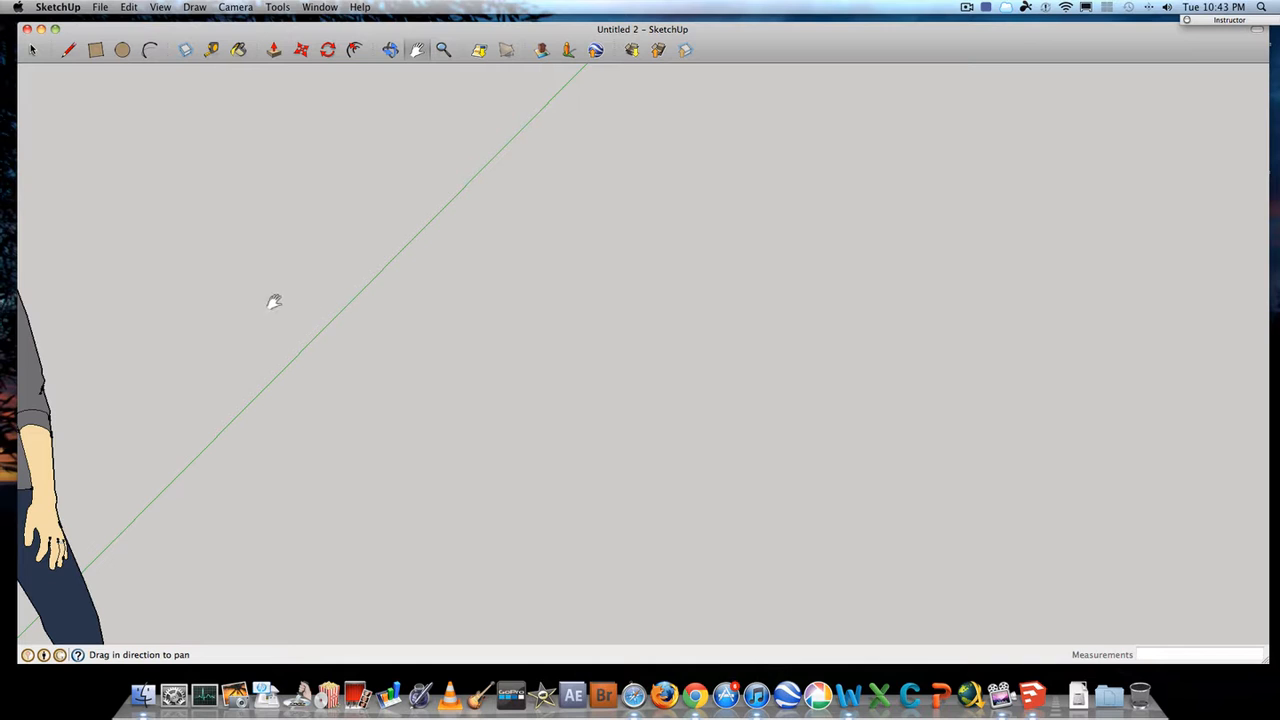
pyautogui.scroll(-5, 660, 269)
pyautogui.scroll(8, 686, 297)
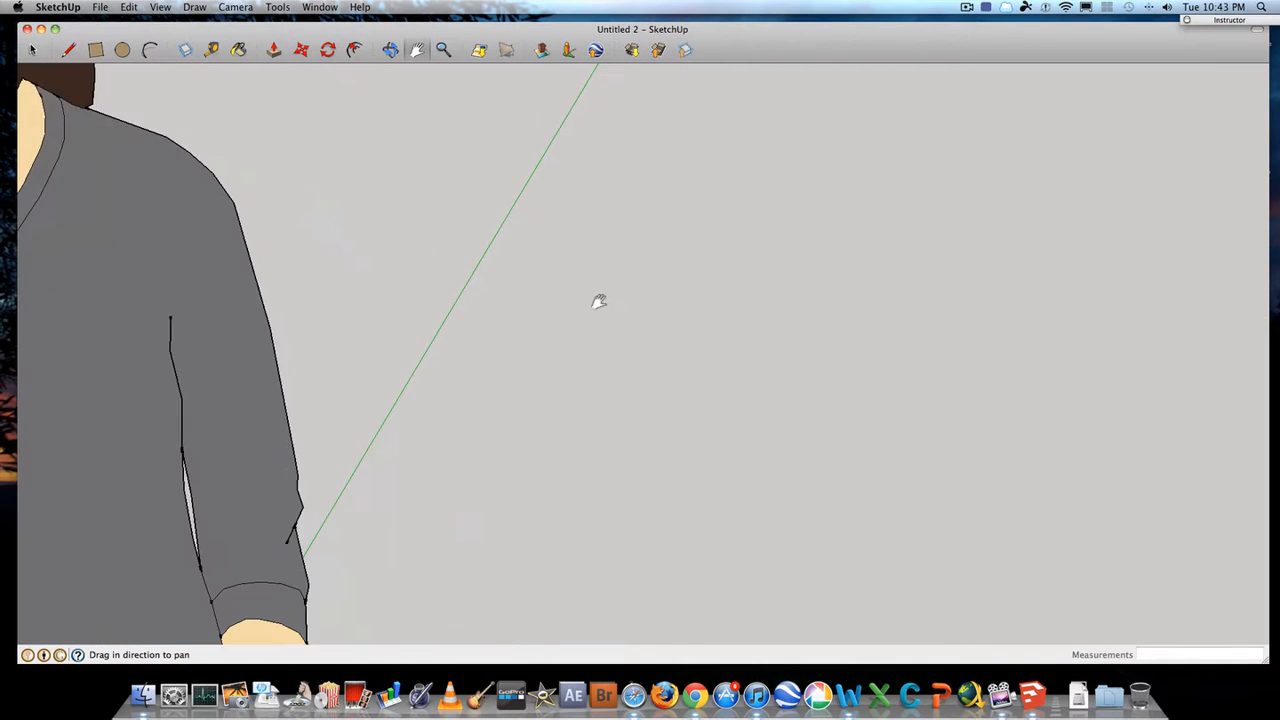
pyautogui.scroll(-3, 595, 303)
pyautogui.scroll(-5, 594, 303)
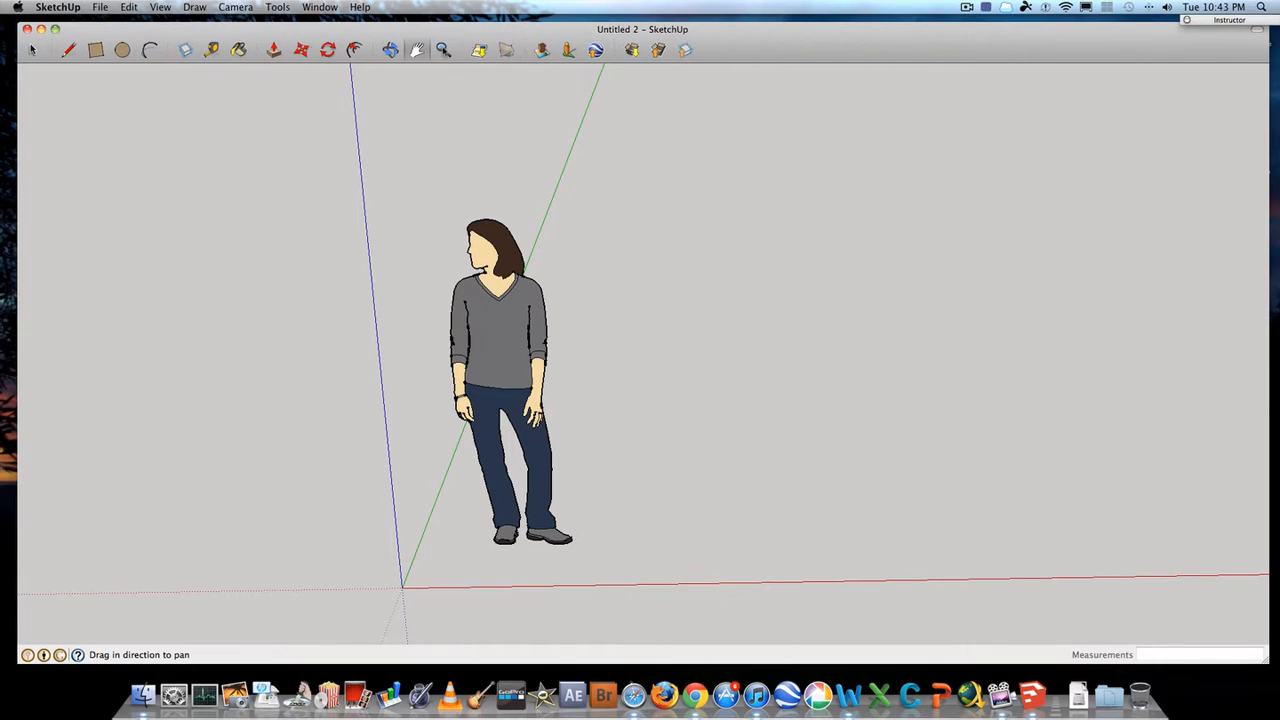
# Delete the default standing figure from the model
pyautogui.click(32, 50)
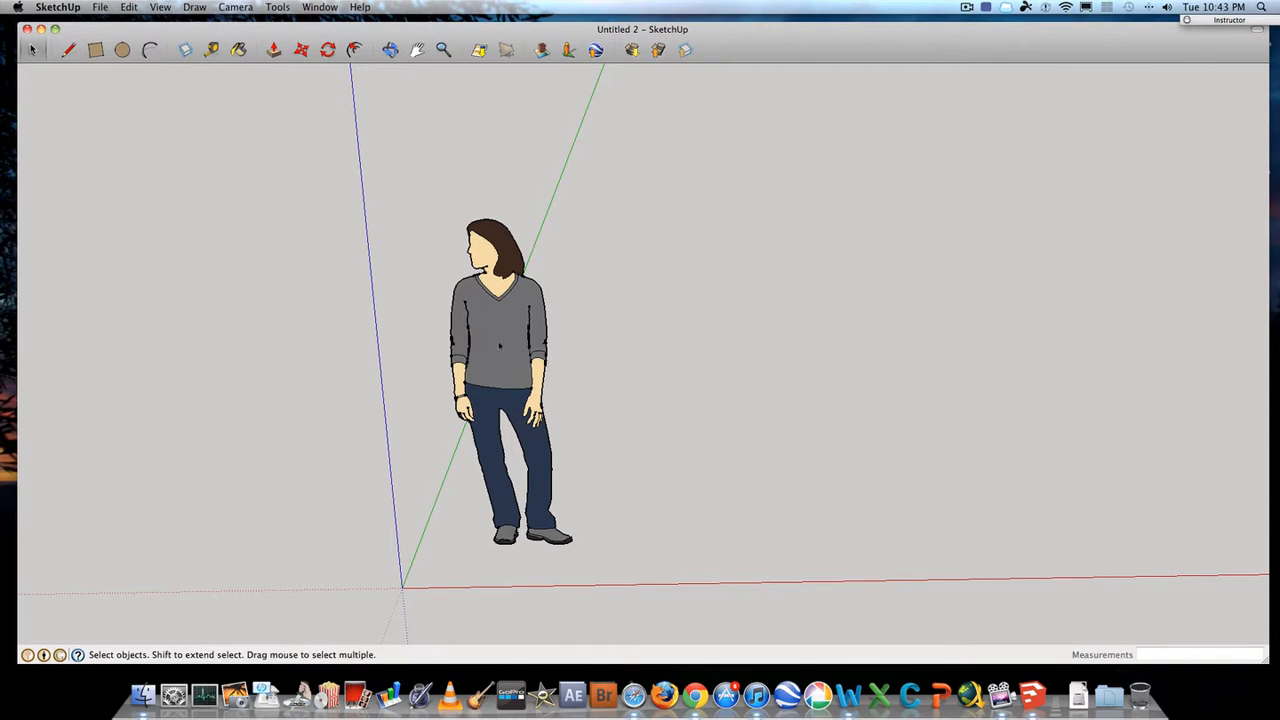
pyautogui.click(495, 341)
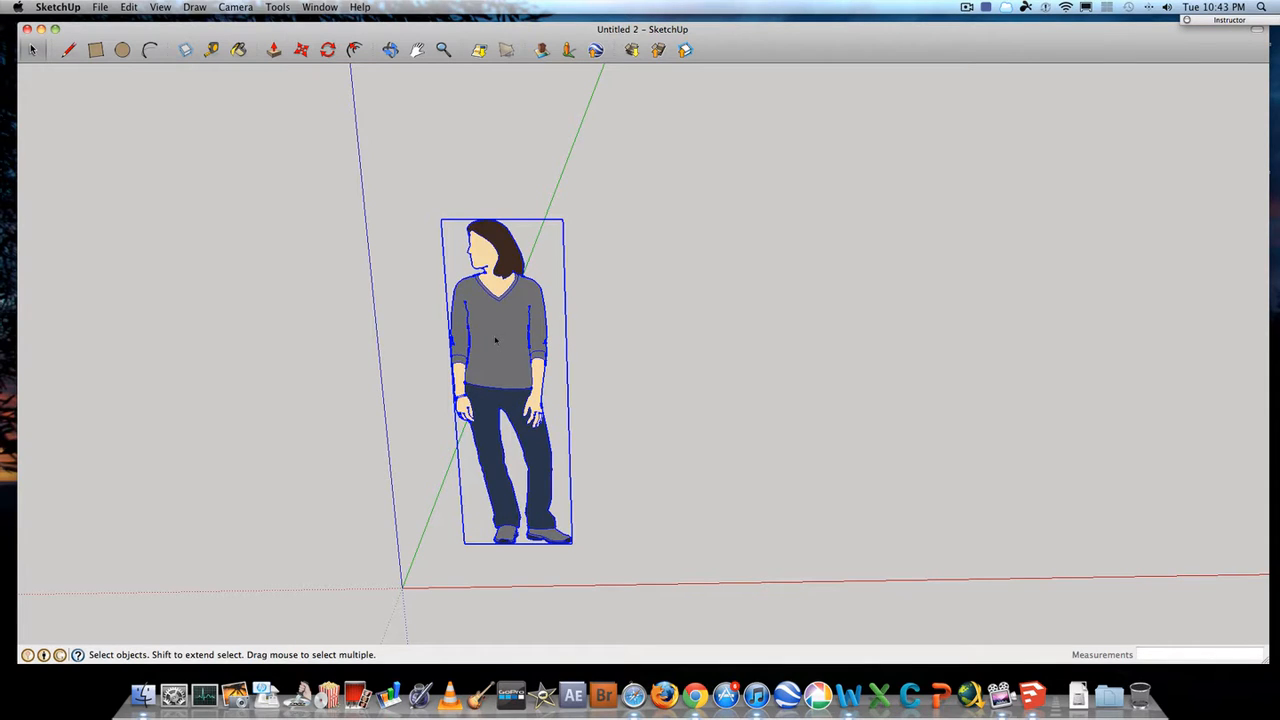
pyautogui.press('Delete')
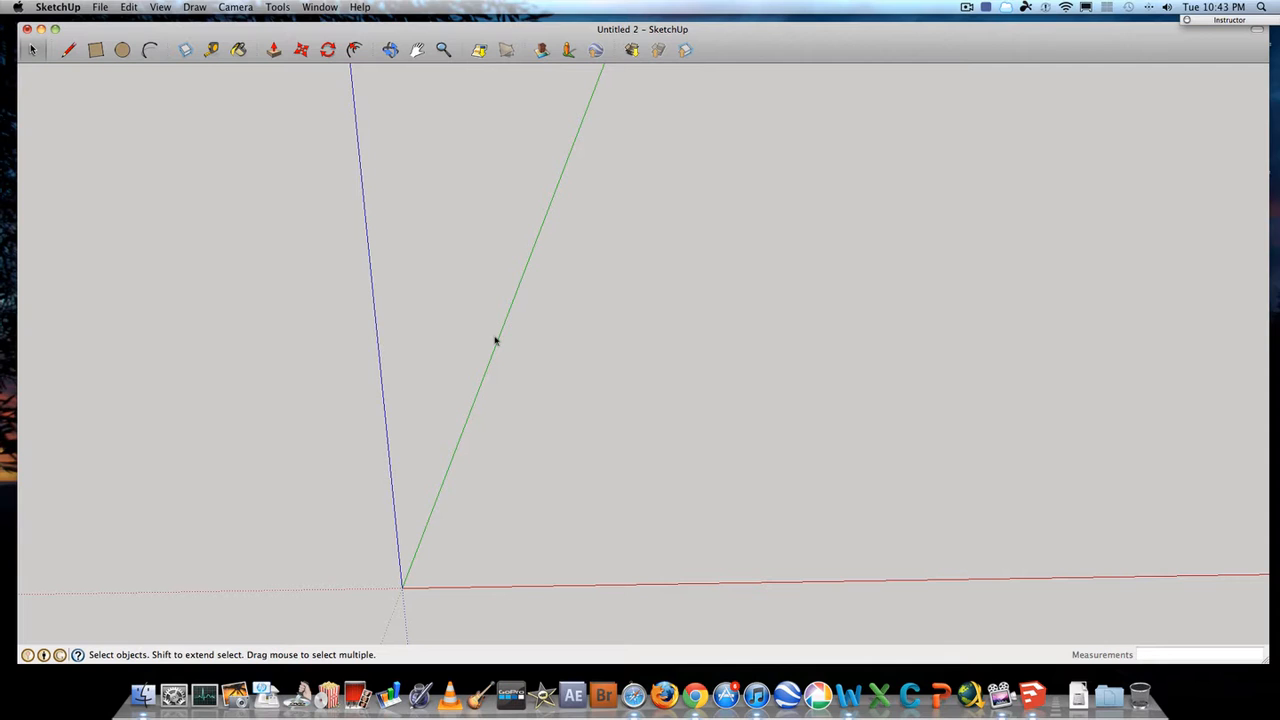
# Draw a rectangle on the ground from the origin, about 6' 9" by 7' 5", between the red and green axes
pyautogui.click(417, 50)
pyautogui.moveTo(470, 381); pyautogui.dragTo(289, 300)
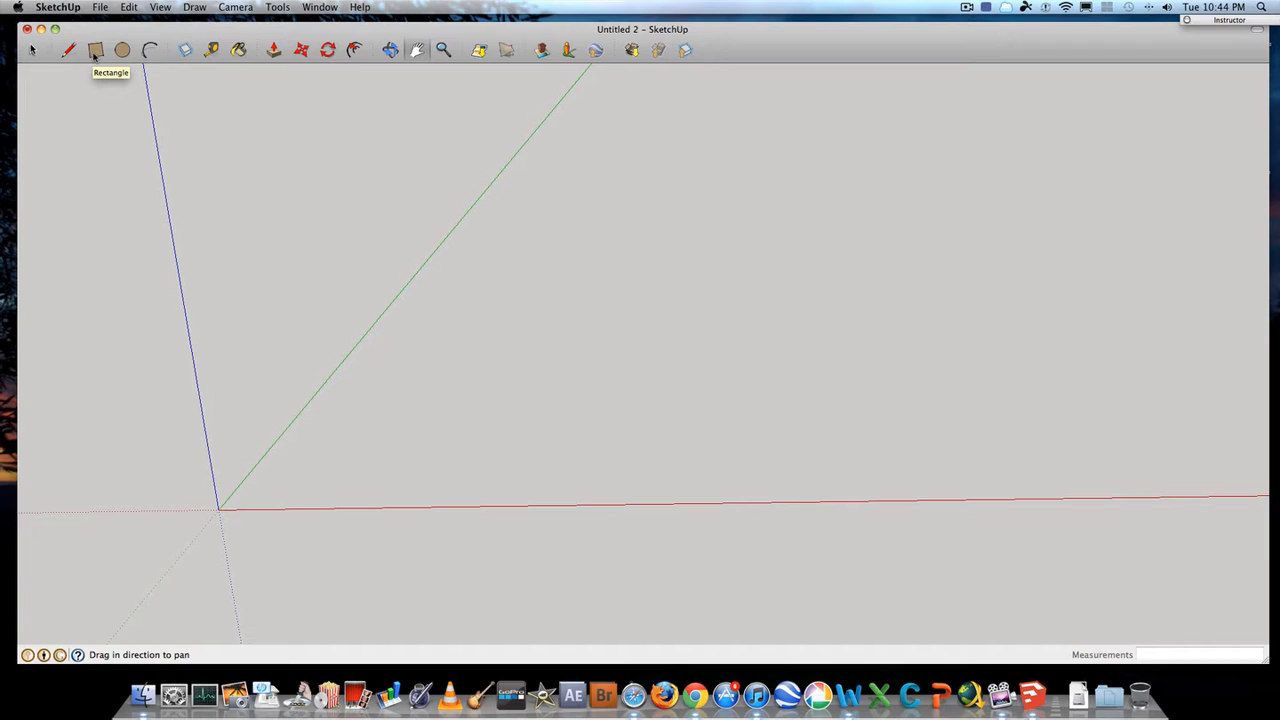
pyautogui.click(95, 50)
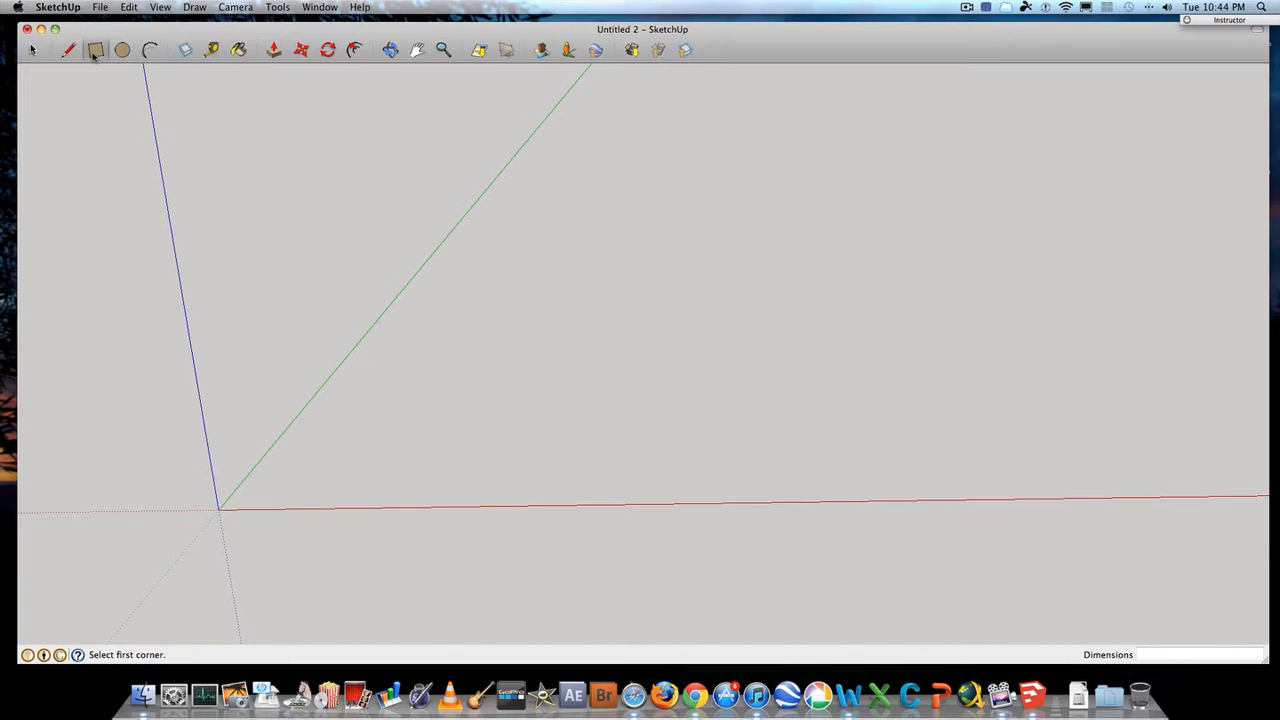
pyautogui.scroll(-1, 273, 361)
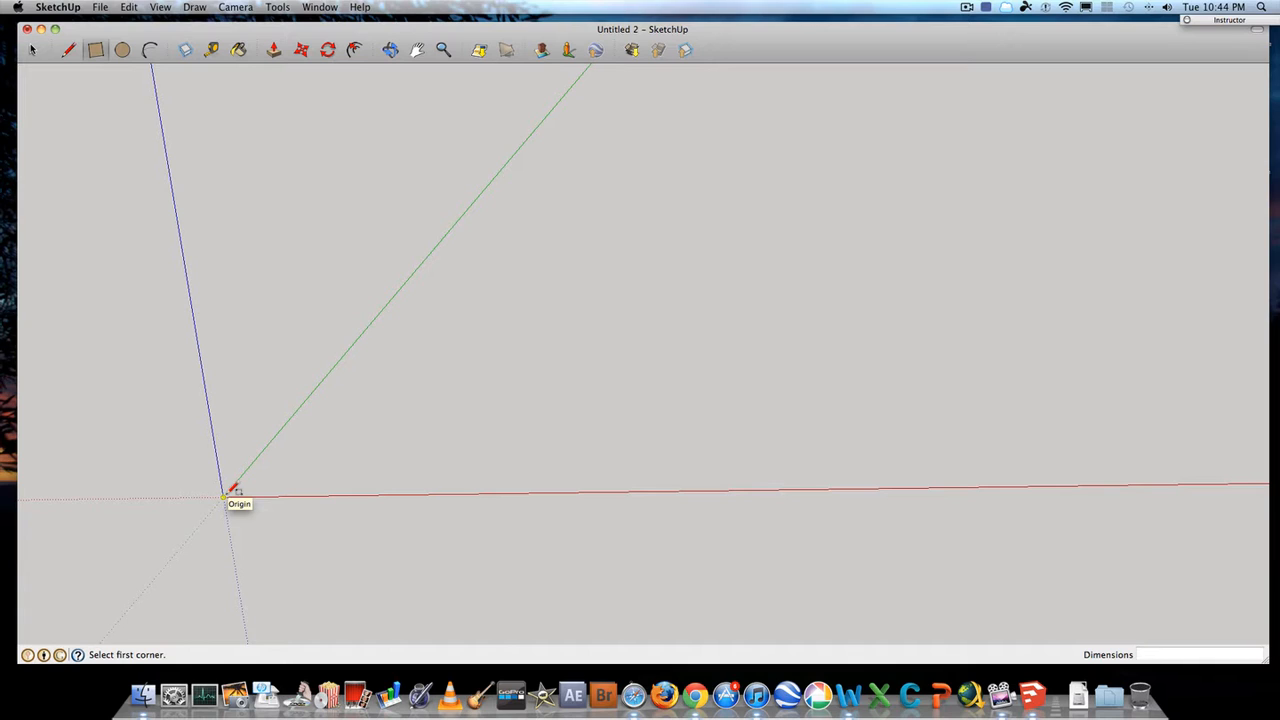
pyautogui.click(224, 495)
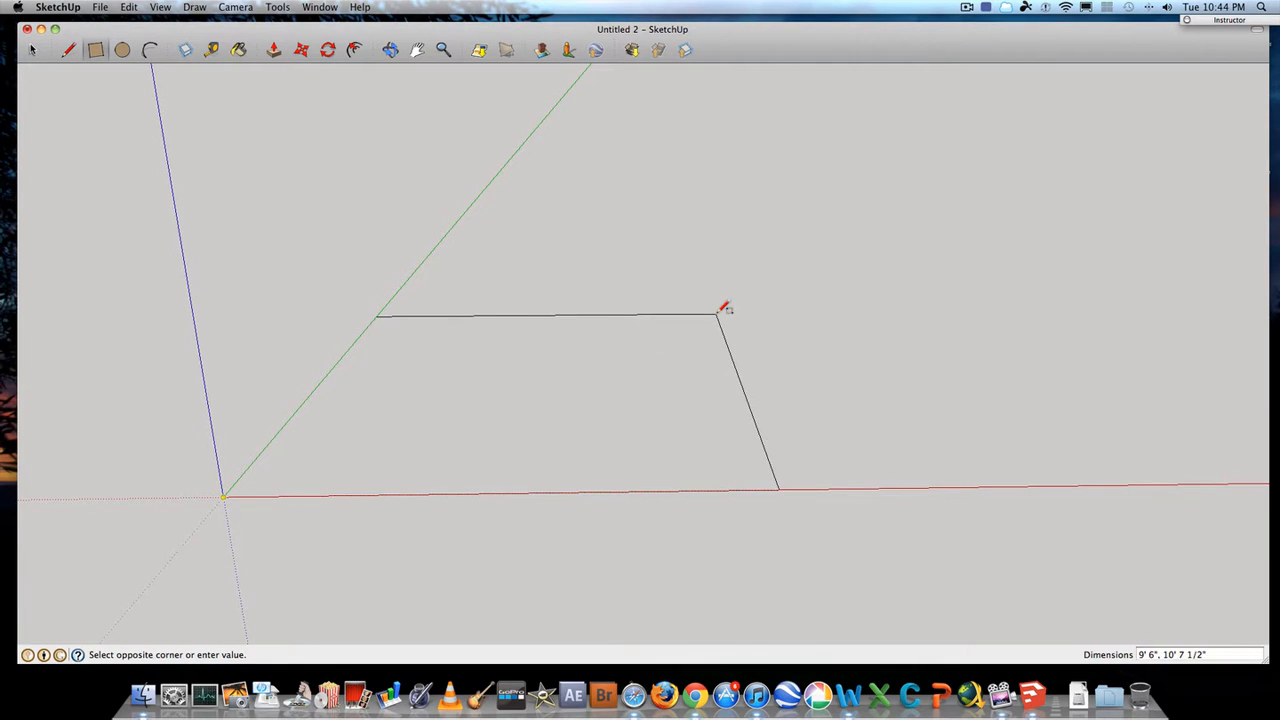
pyautogui.click(622, 351)
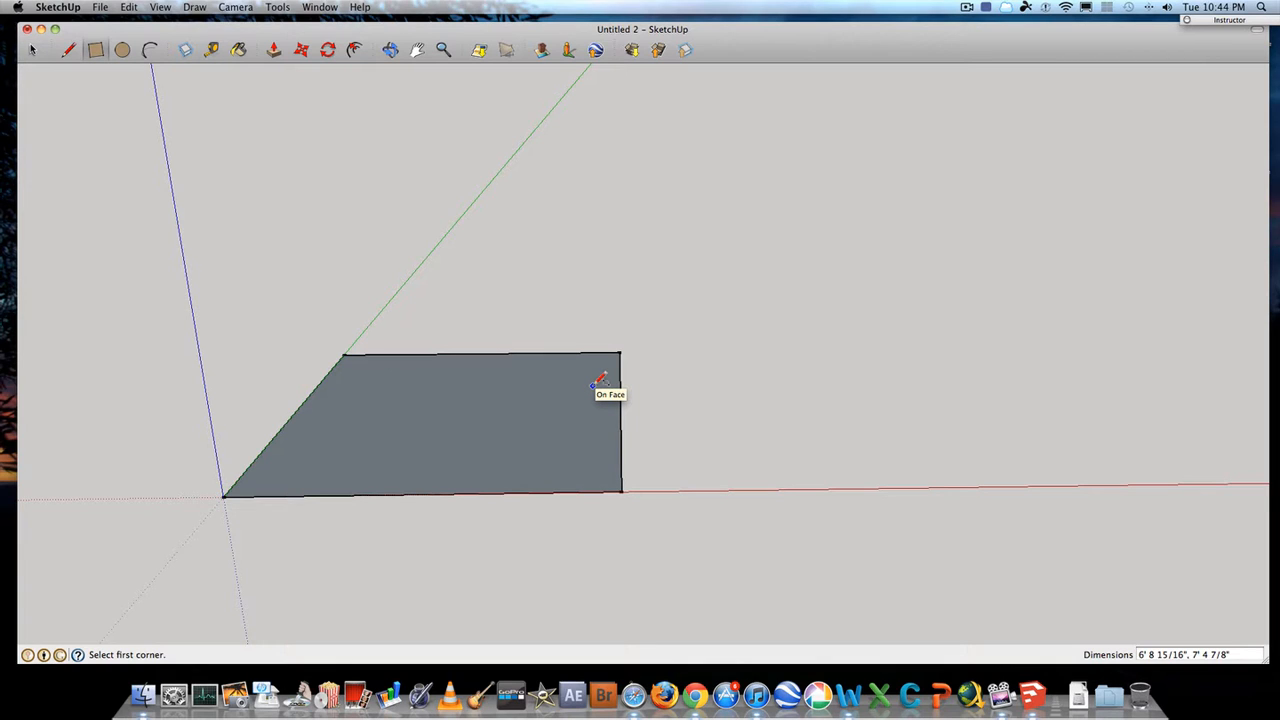
# Set the ground rectangle's dimensions to 50',30'
pyautogui.scroll(-1, 598, 383)
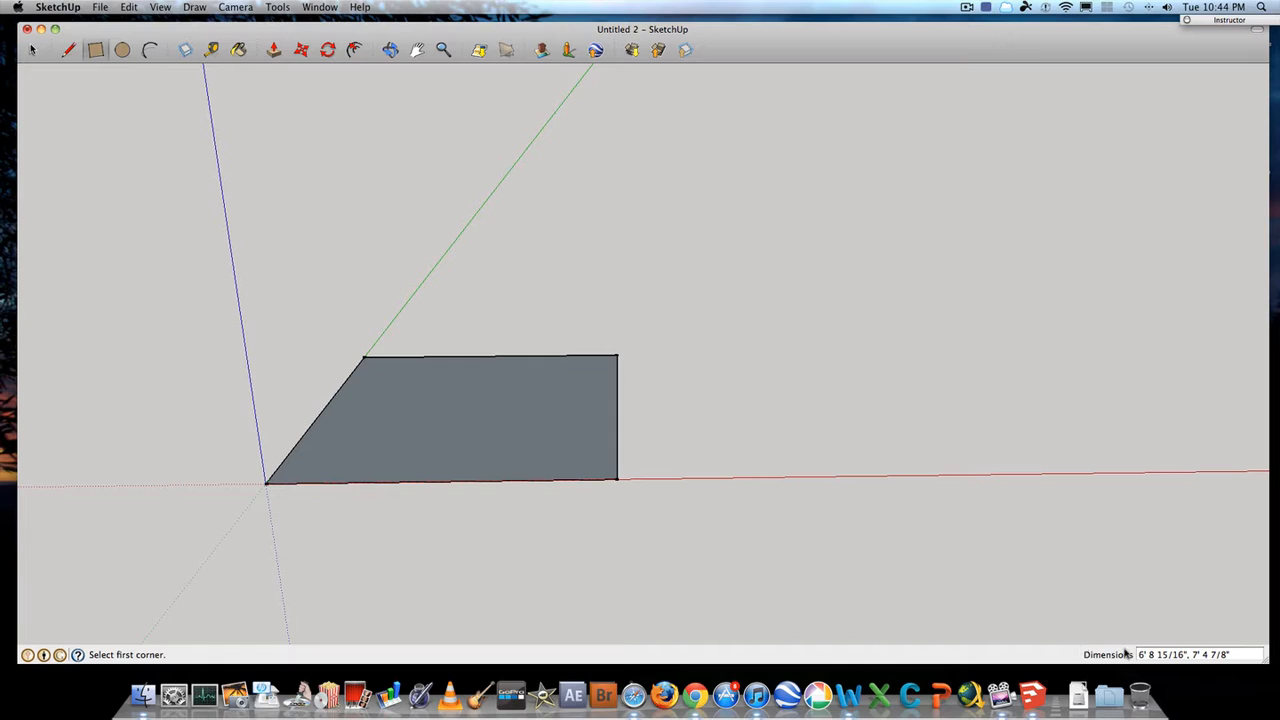
pyautogui.click(1237, 654)
pyautogui.moveTo(1237, 654); pyautogui.dragTo(1130, 653)
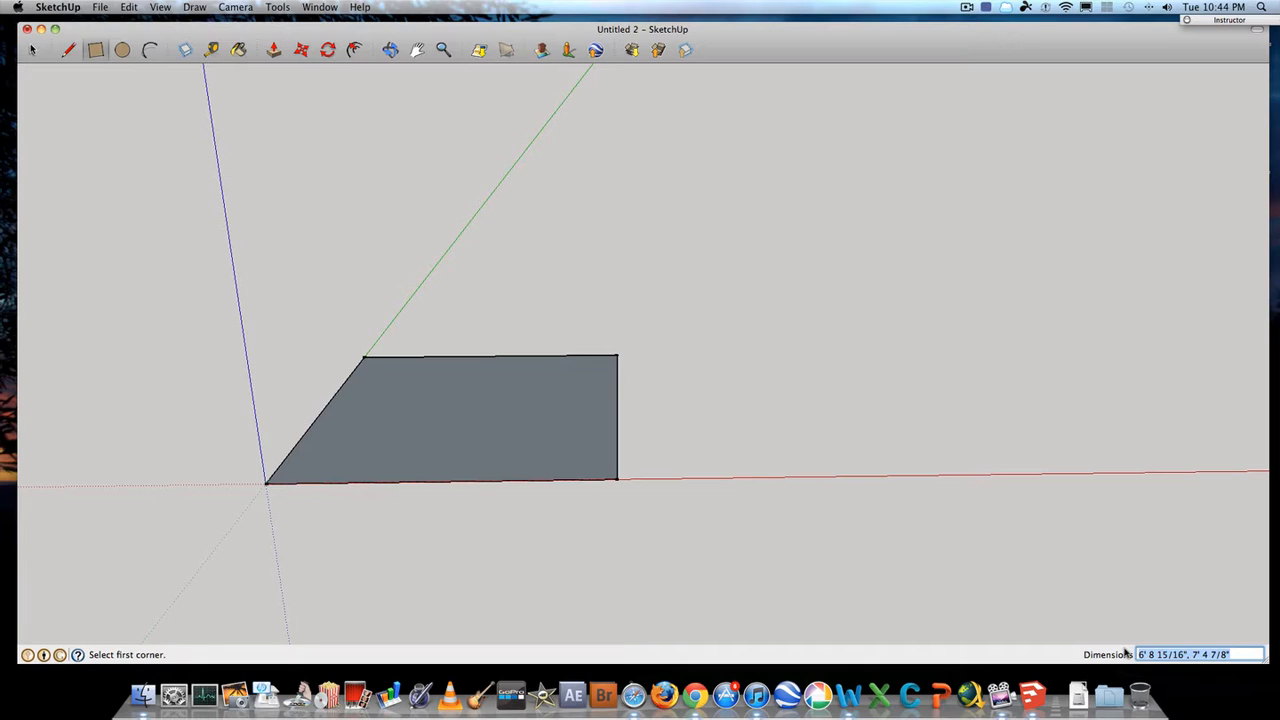
pyautogui.write("50',30")
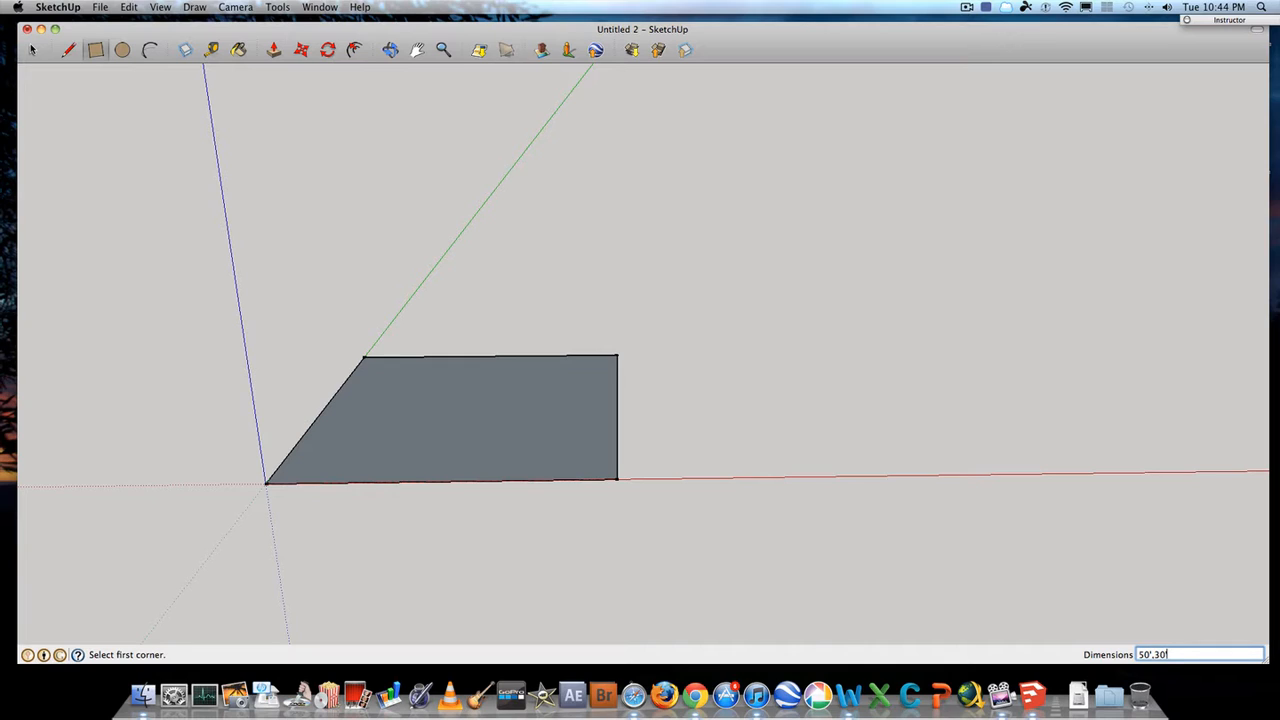
pyautogui.press('Return')
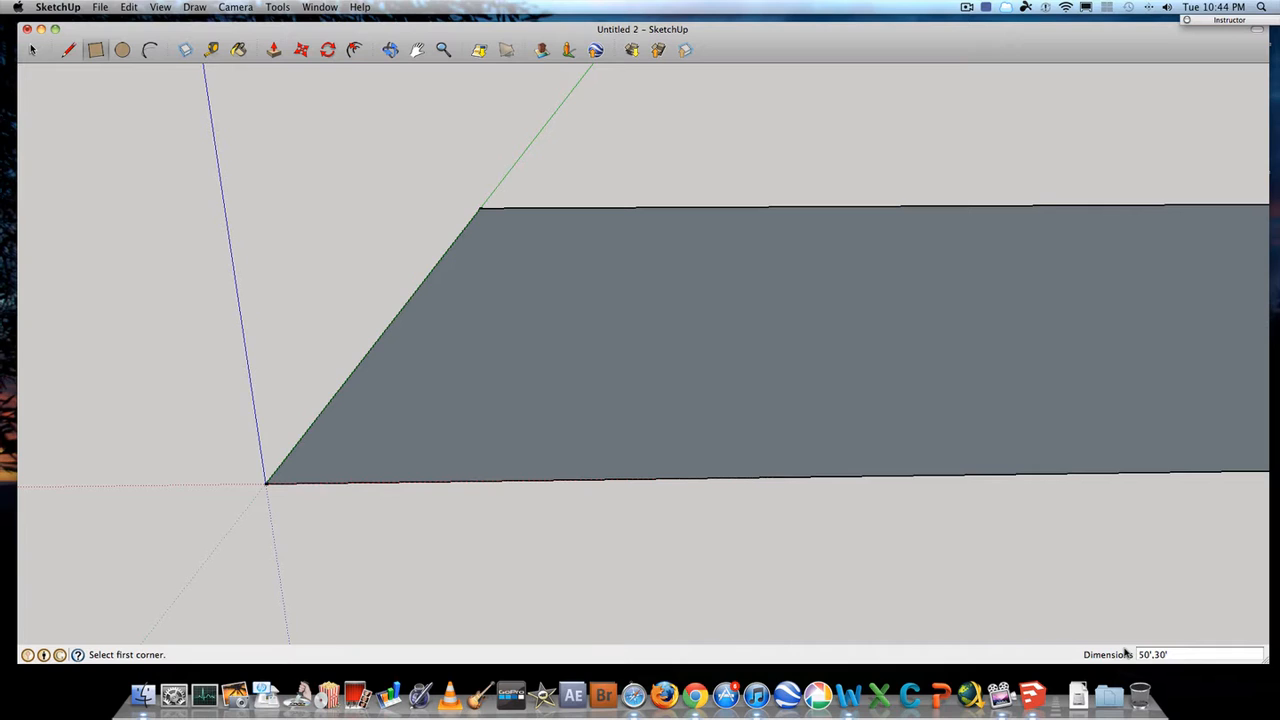
# Create a guide line parallel to the rectangle's edge on the green axis, offset 8" inward
pyautogui.scroll(-3, 897, 539)
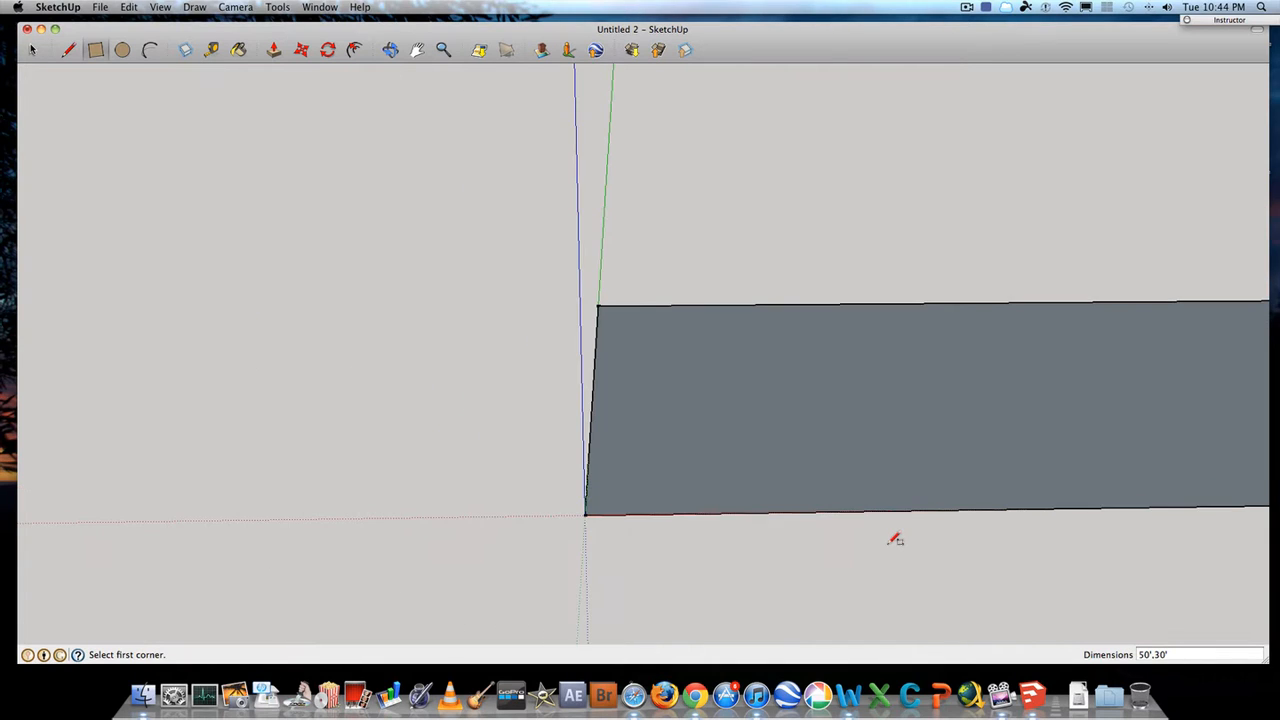
pyautogui.click(418, 55)
pyautogui.moveTo(818, 372); pyautogui.dragTo(460, 320, button='middle')
pyautogui.moveTo(460, 320)
pyautogui.mouseDown()
pyautogui.moveTo(423, 354)
pyautogui.moveTo(426, 303)
pyautogui.moveTo(447, 300)
pyautogui.mouseUp()
pyautogui.click(391, 51)
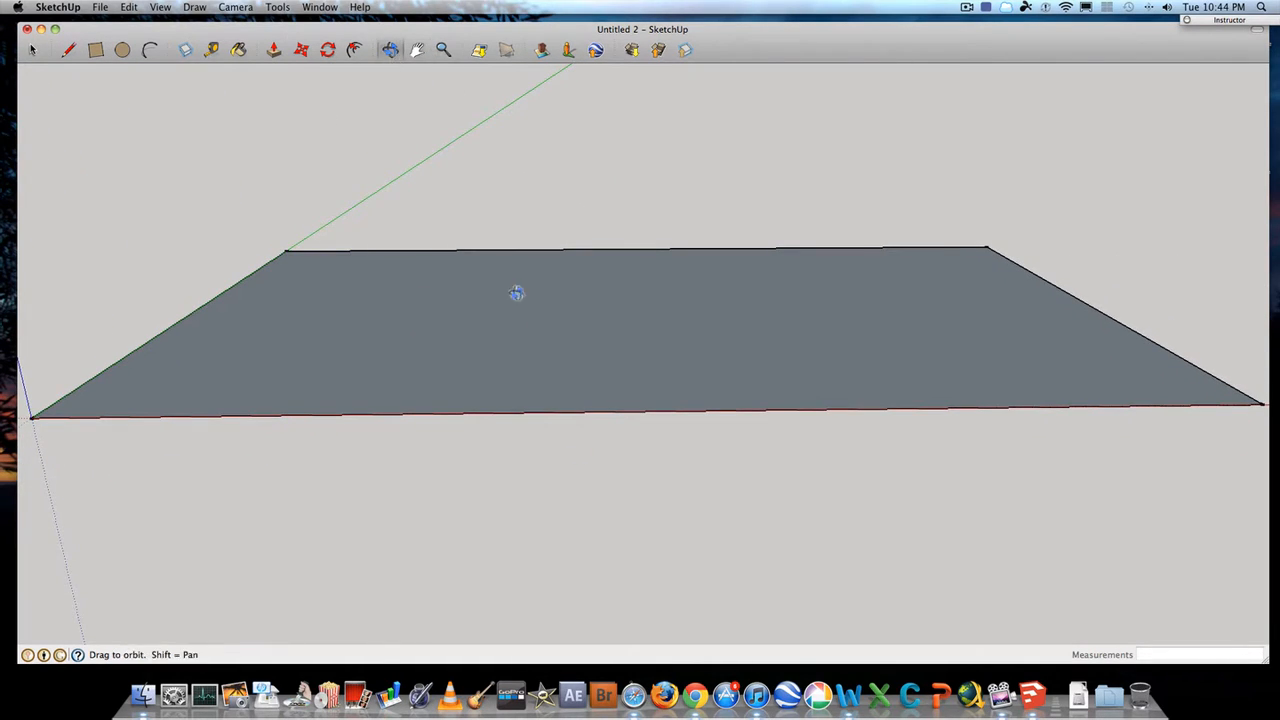
pyautogui.moveTo(571, 391); pyautogui.dragTo(570, 569)
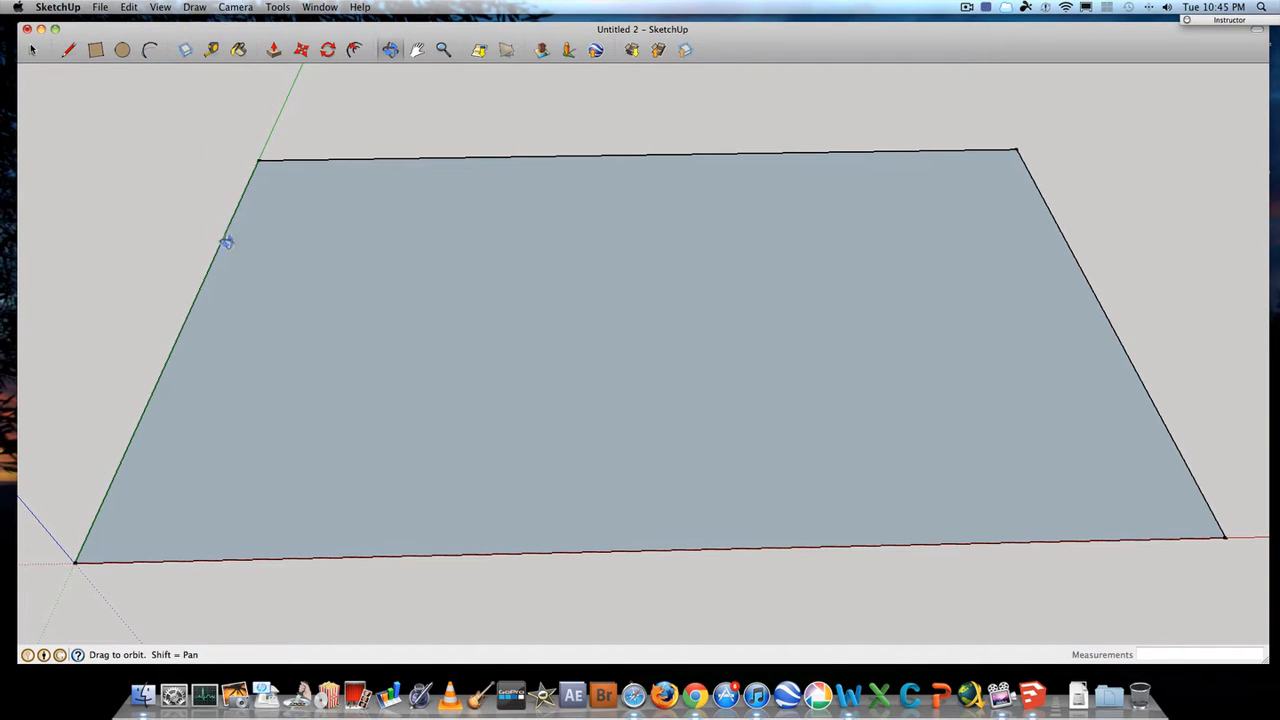
pyautogui.click(212, 50)
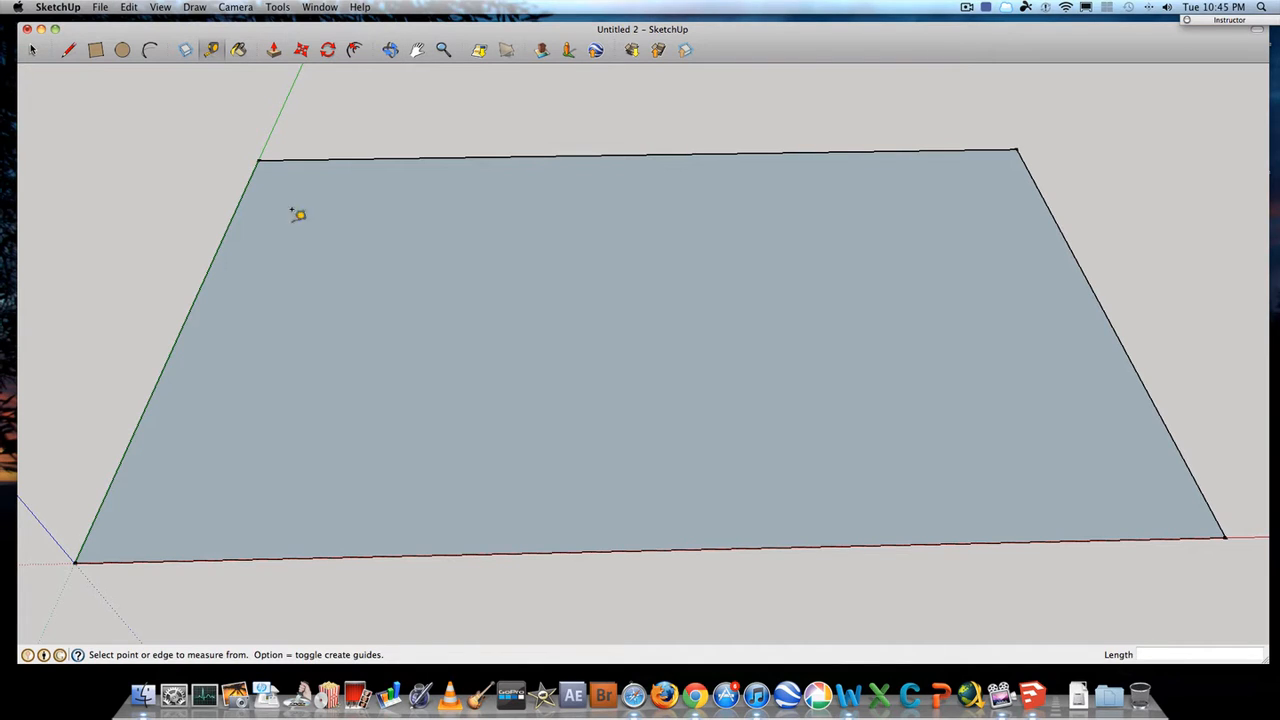
pyautogui.click(186, 317)
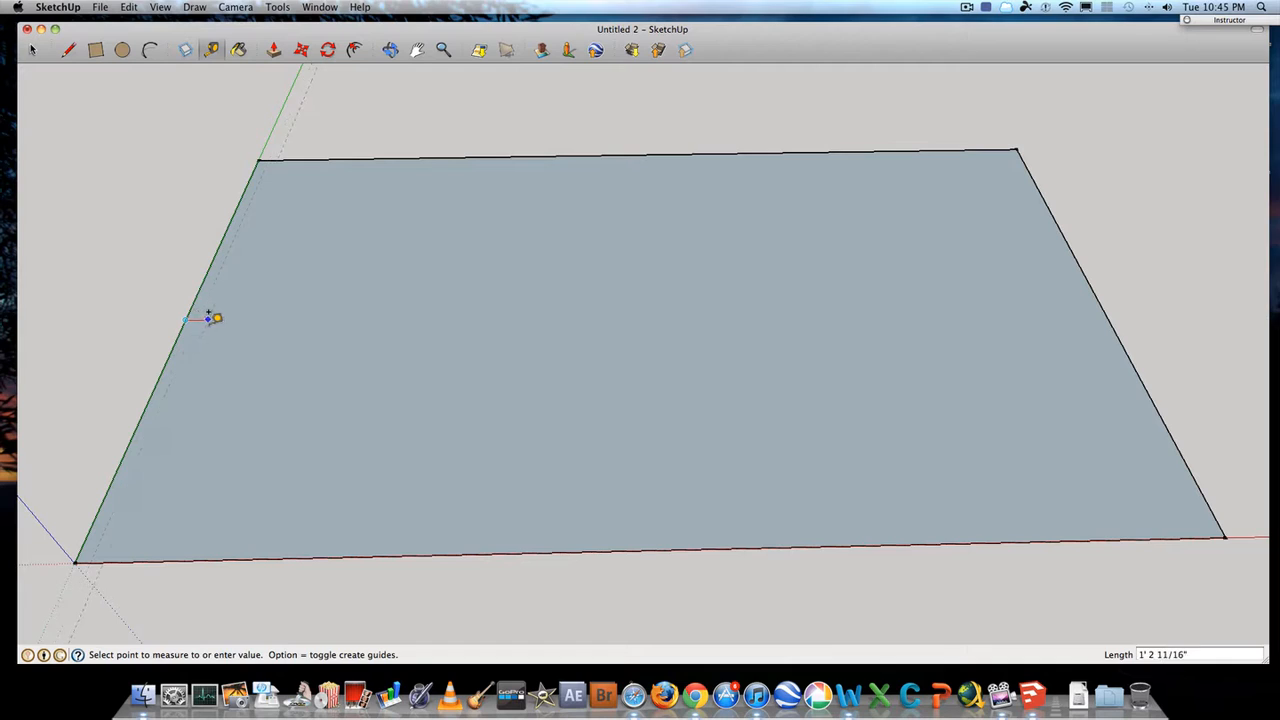
pyautogui.click(245, 312)
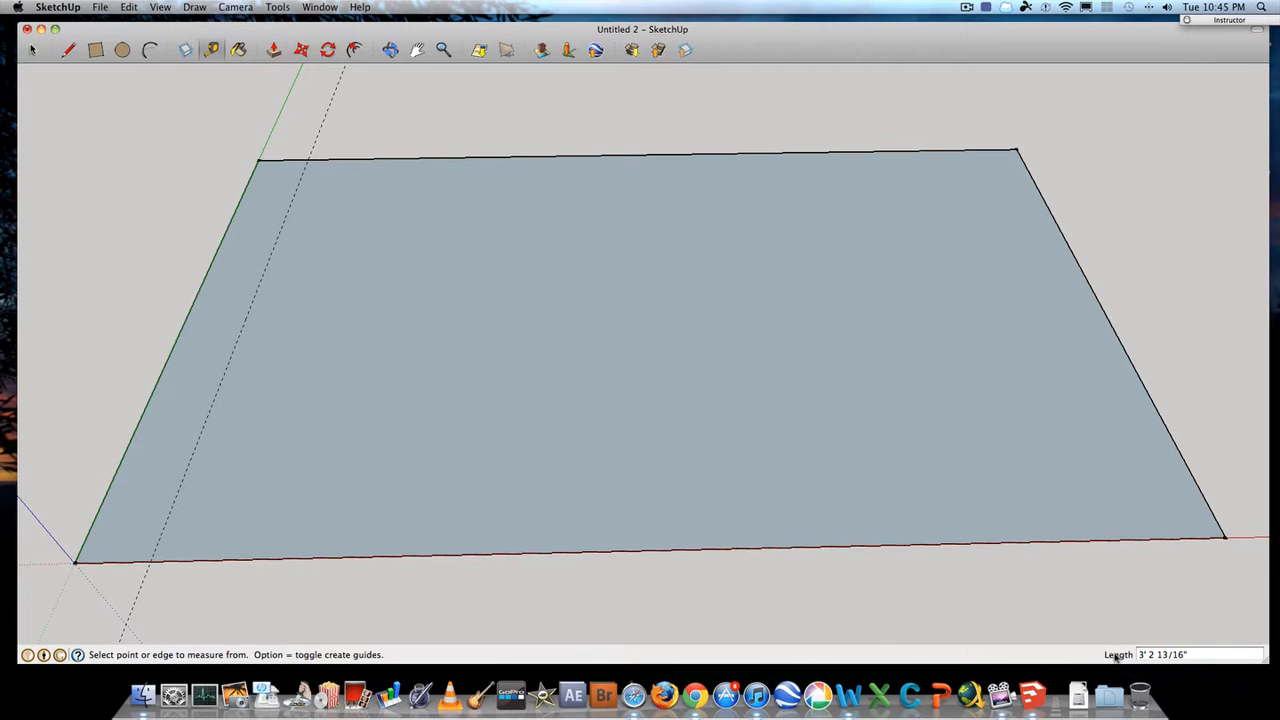
pyautogui.click(1196, 656)
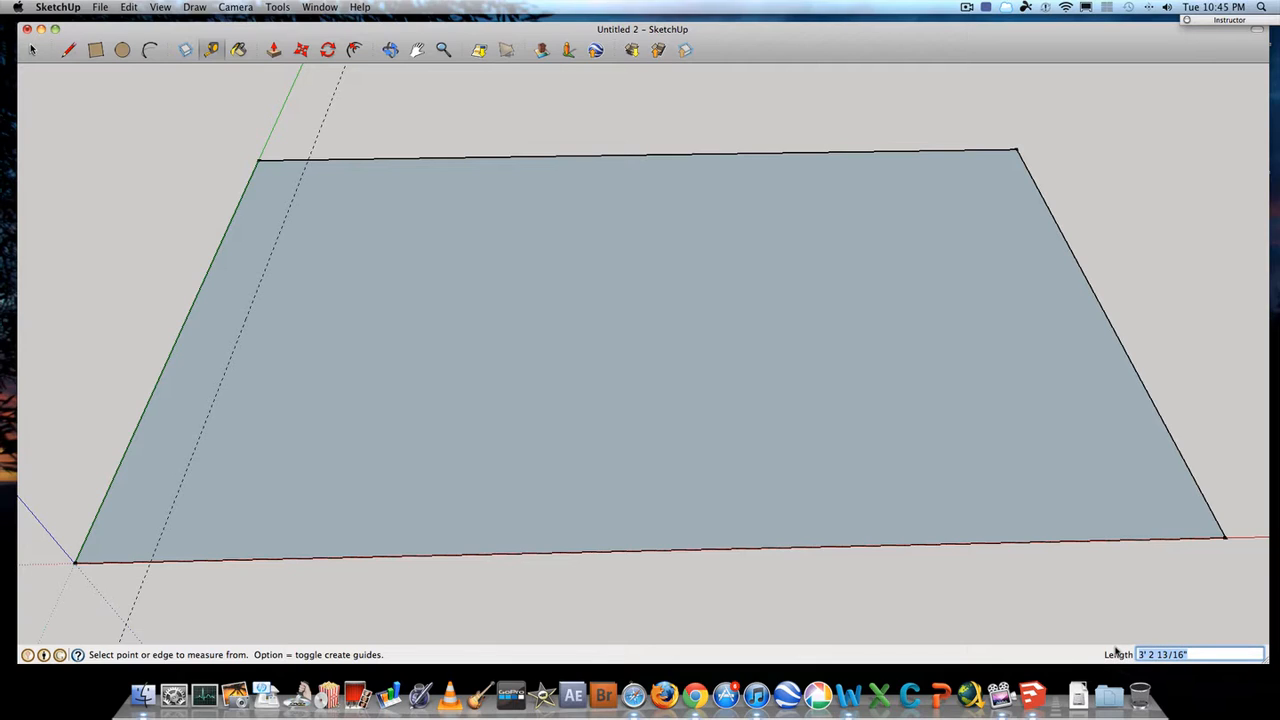
pyautogui.write('8')
pyautogui.press('Return')
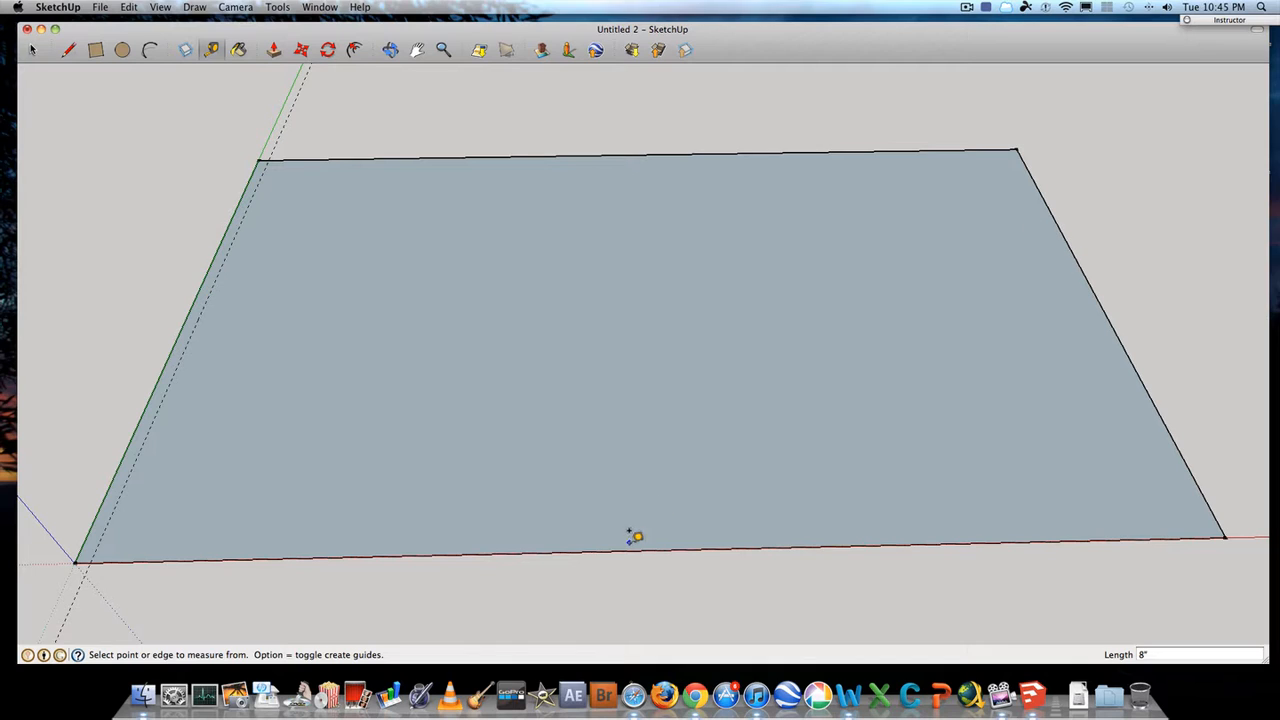
# Add guide lines 8" inside the rectangle's other three edges: the far edge, the edge opposite the green axis, and the red-axis edge
pyautogui.click(603, 154)
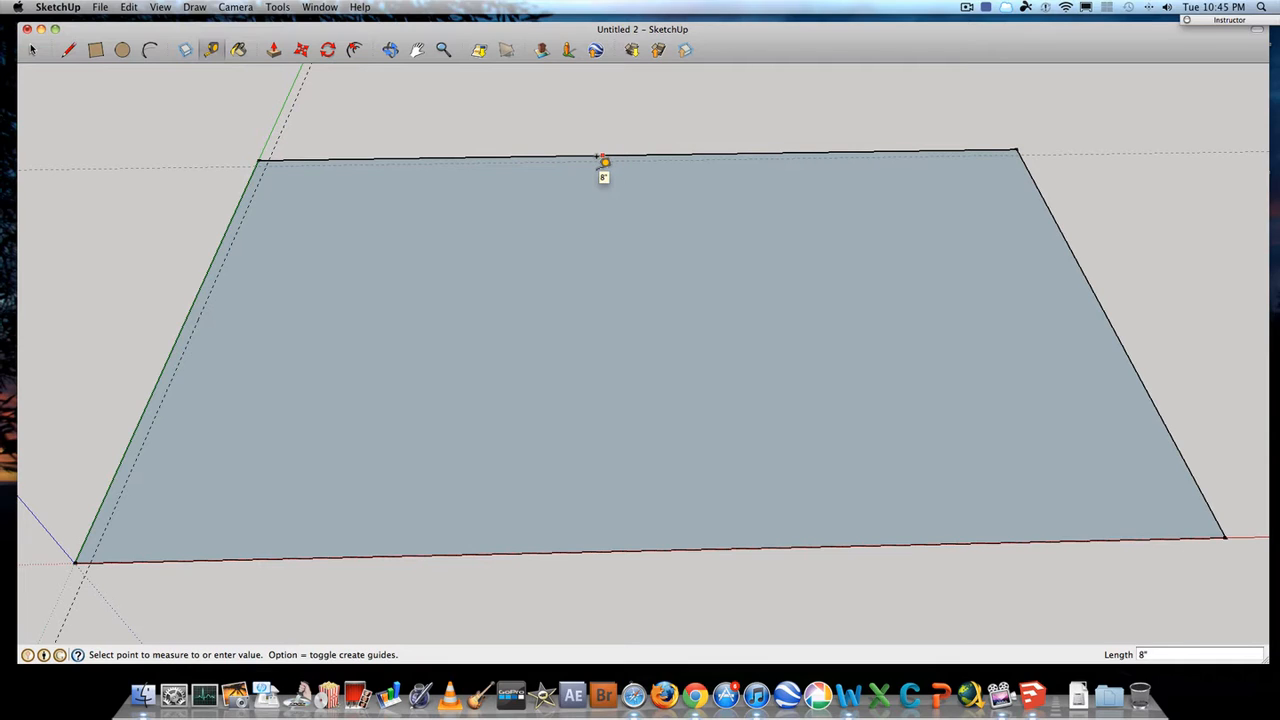
pyautogui.click(603, 162)
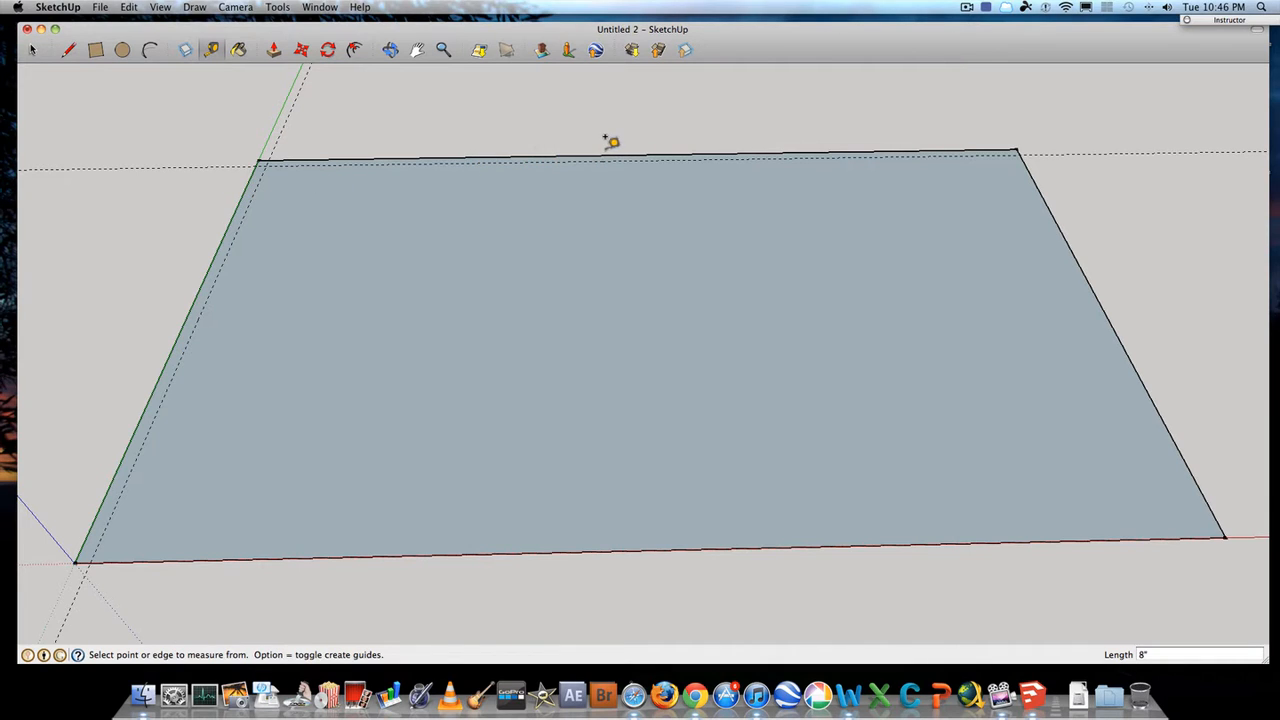
pyautogui.click(1082, 263)
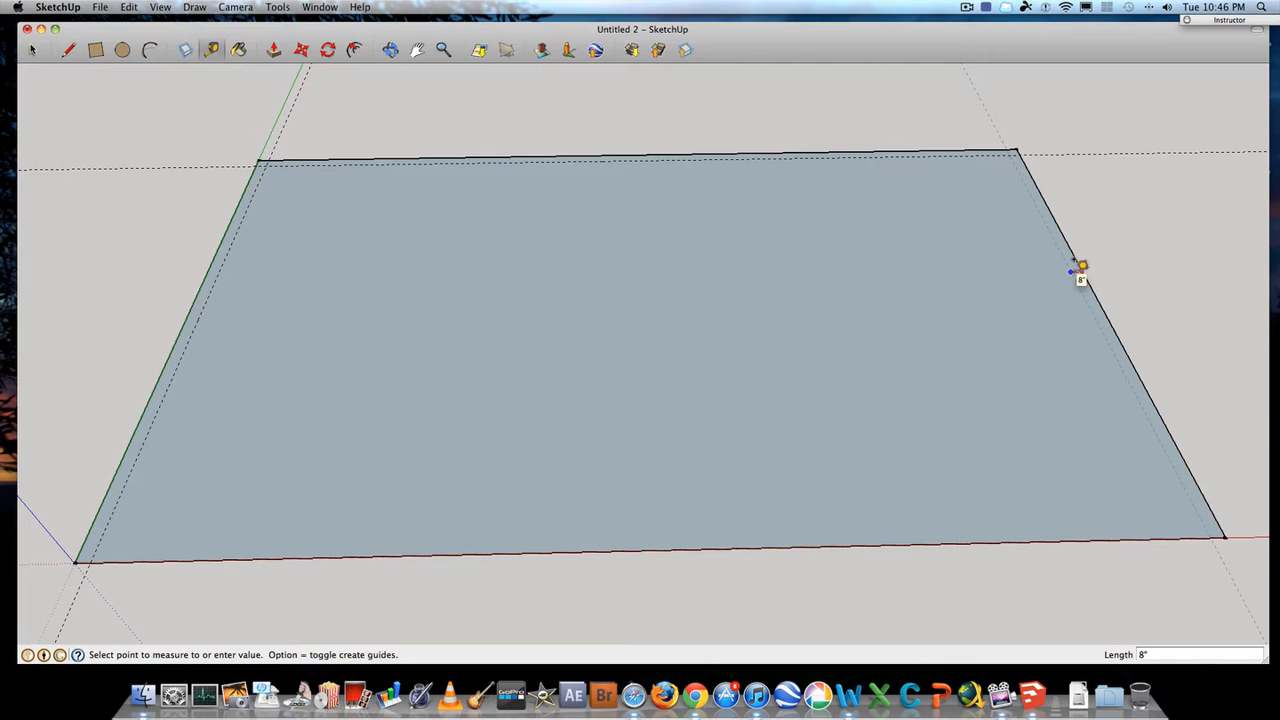
pyautogui.click(1075, 268)
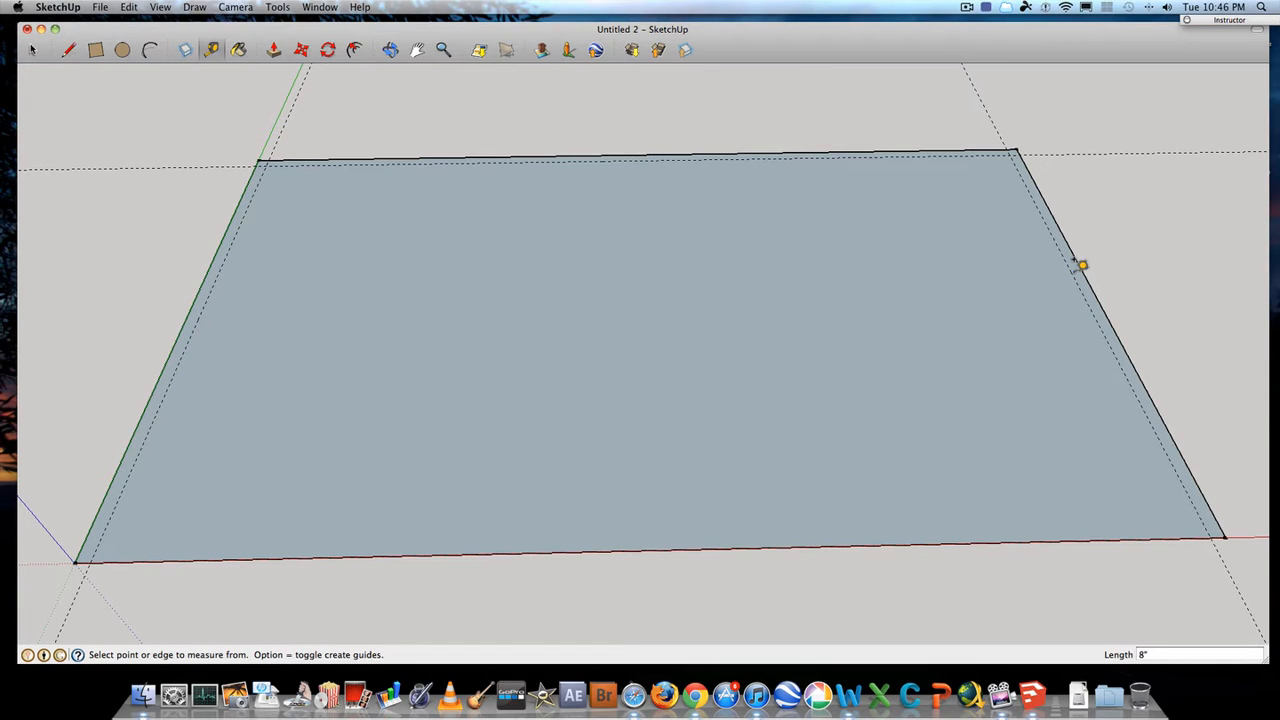
pyautogui.click(641, 546)
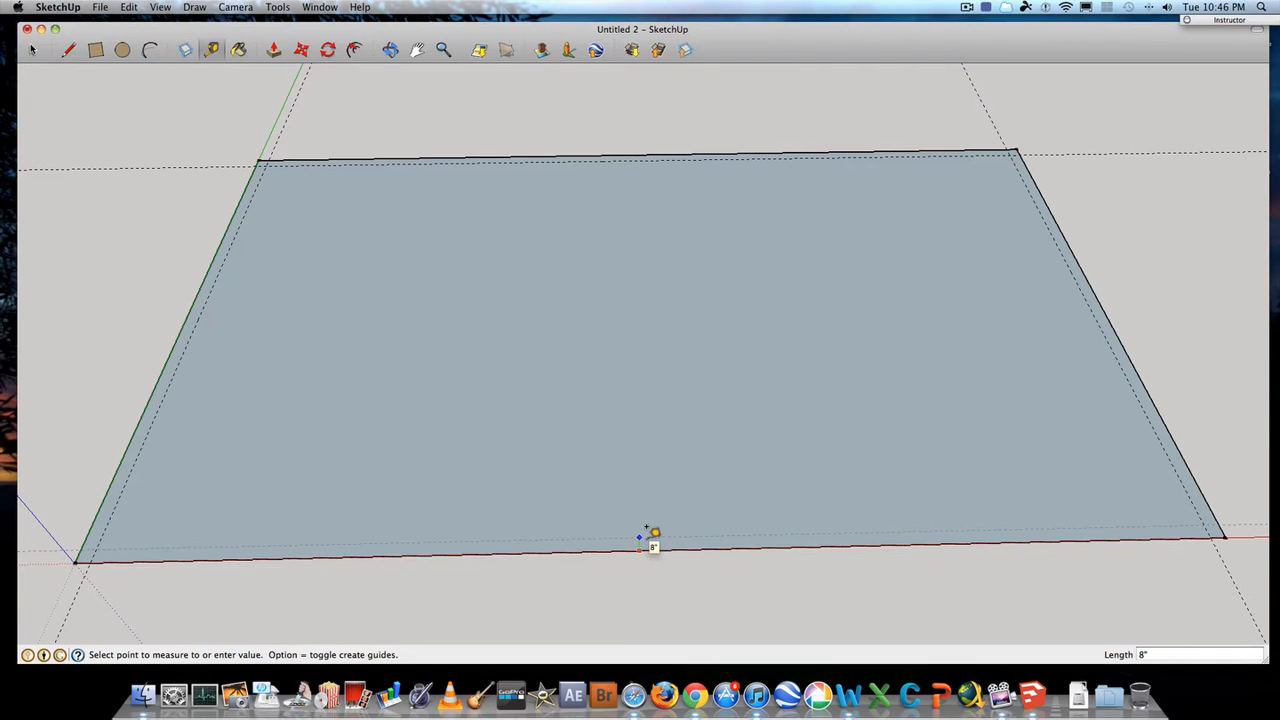
pyautogui.click(646, 531)
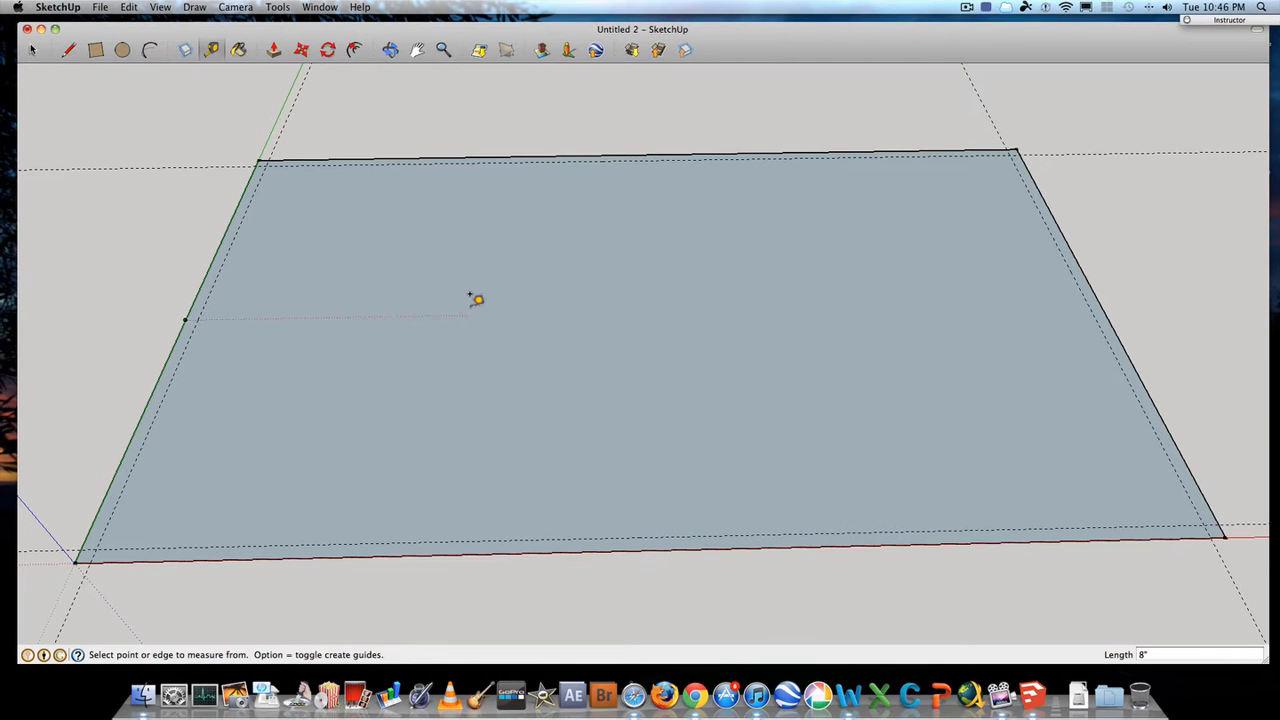
# Draw an inner rectangle of lines, 48' 8" by 28' 8", through the four intersections of the guide lines
pyautogui.scroll(2, 474, 298)
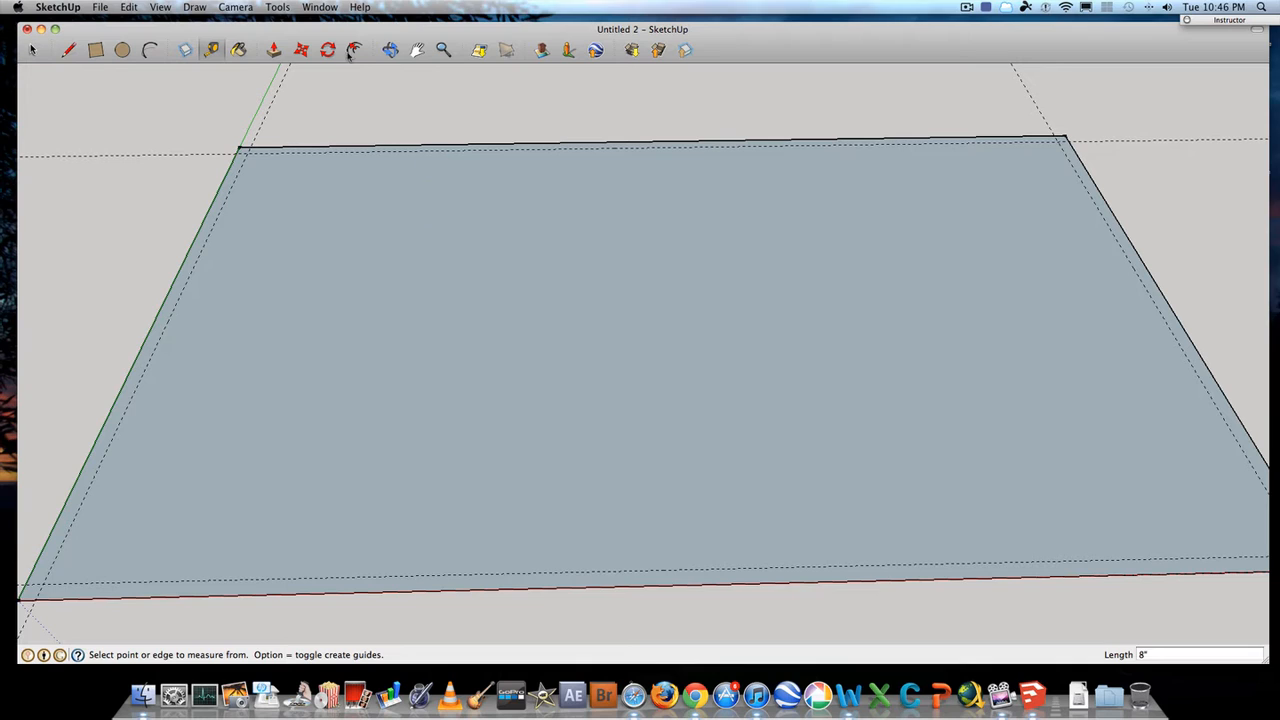
pyautogui.scroll(-2, 422, 76)
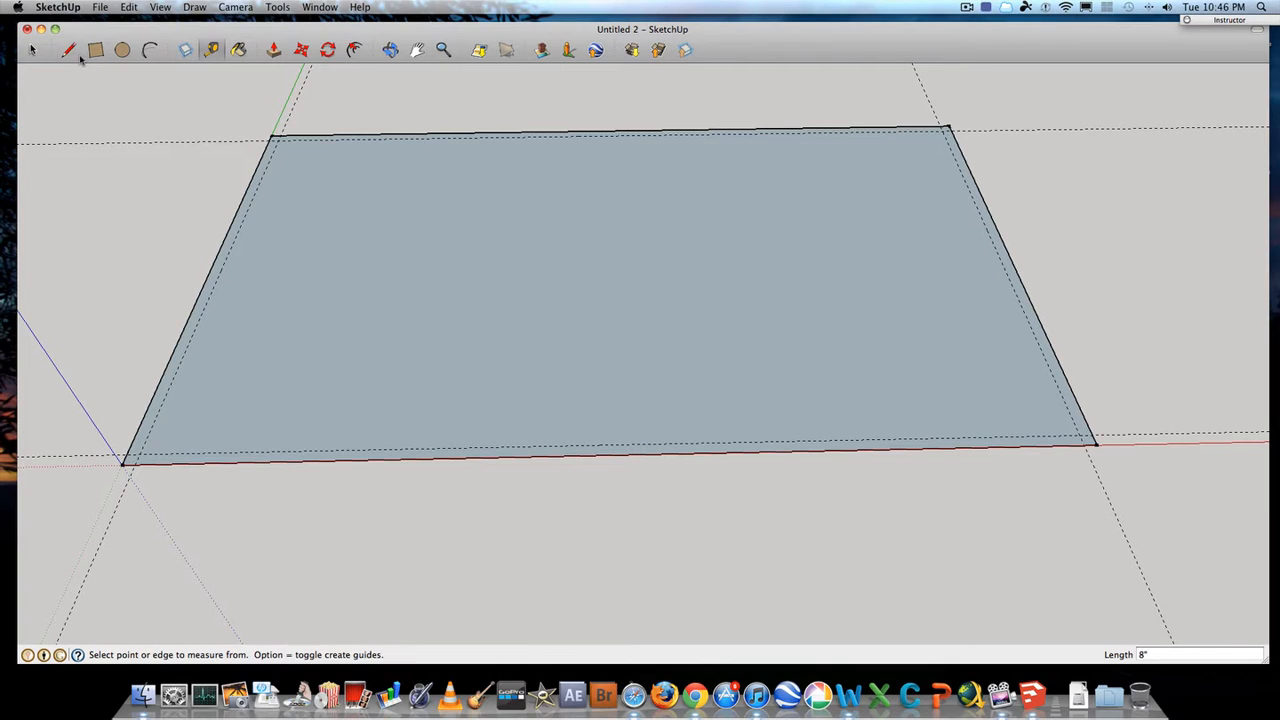
pyautogui.click(68, 50)
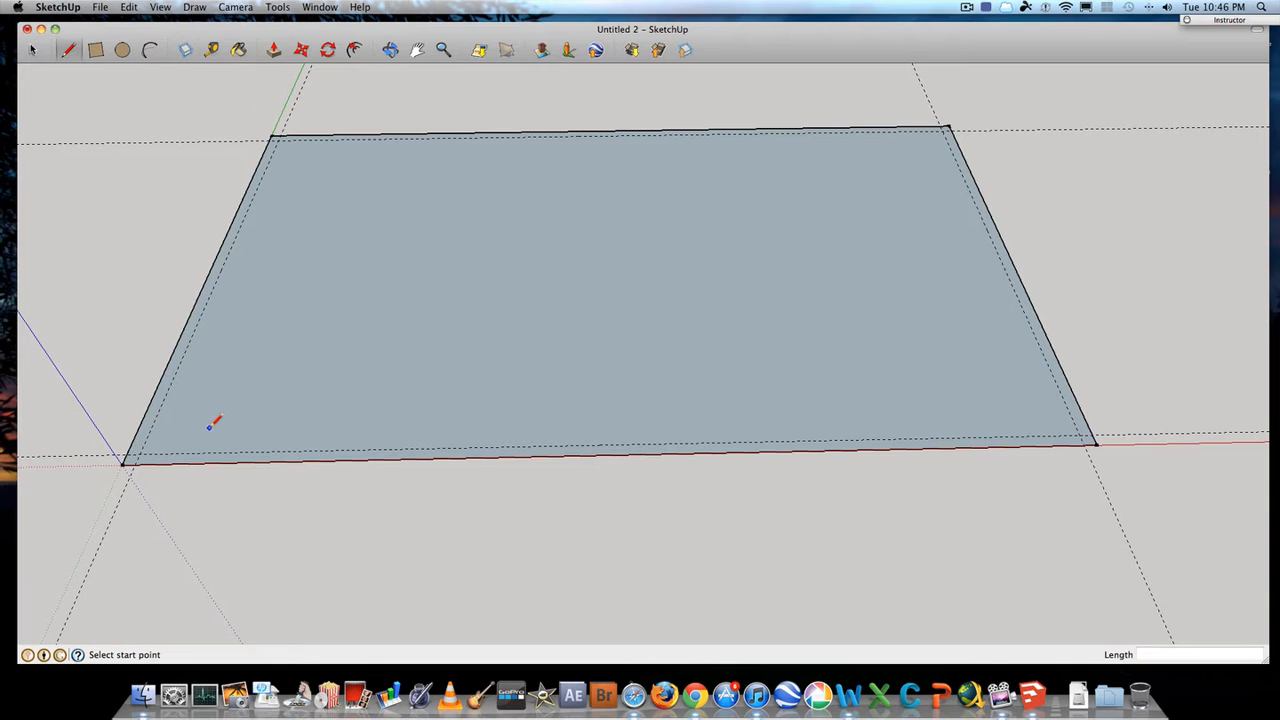
pyautogui.click(144, 450)
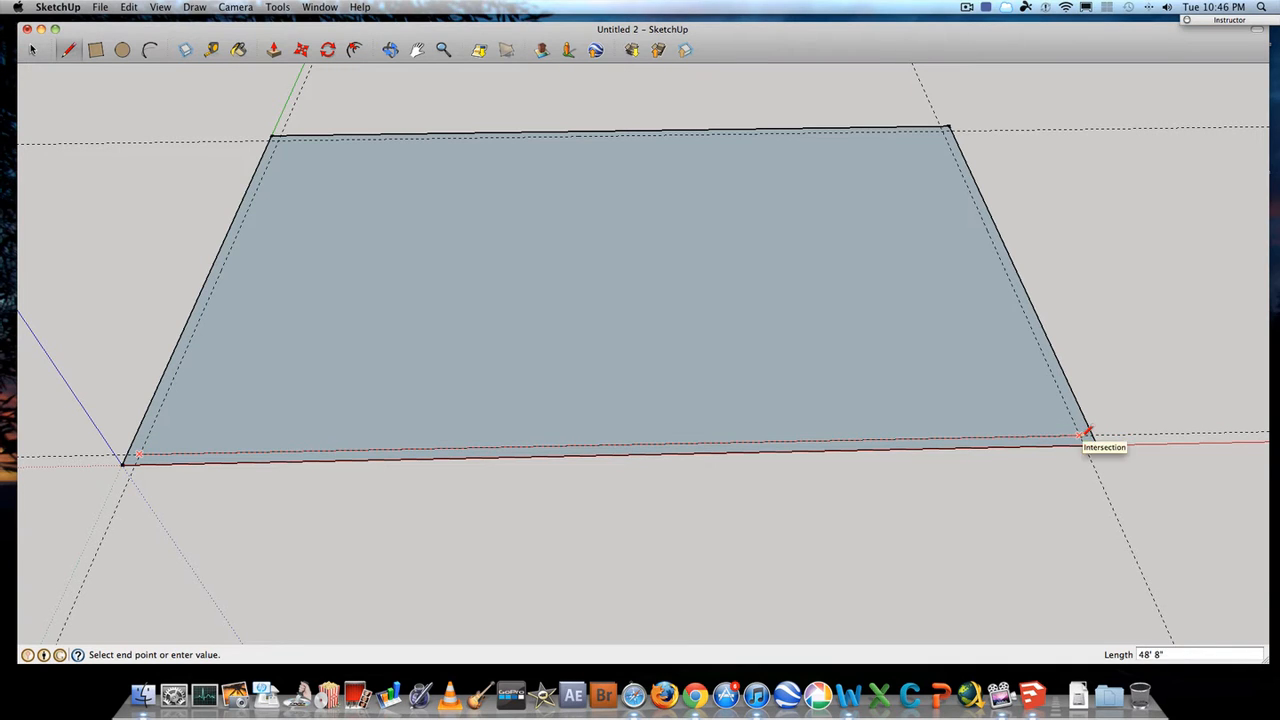
pyautogui.click(1087, 433)
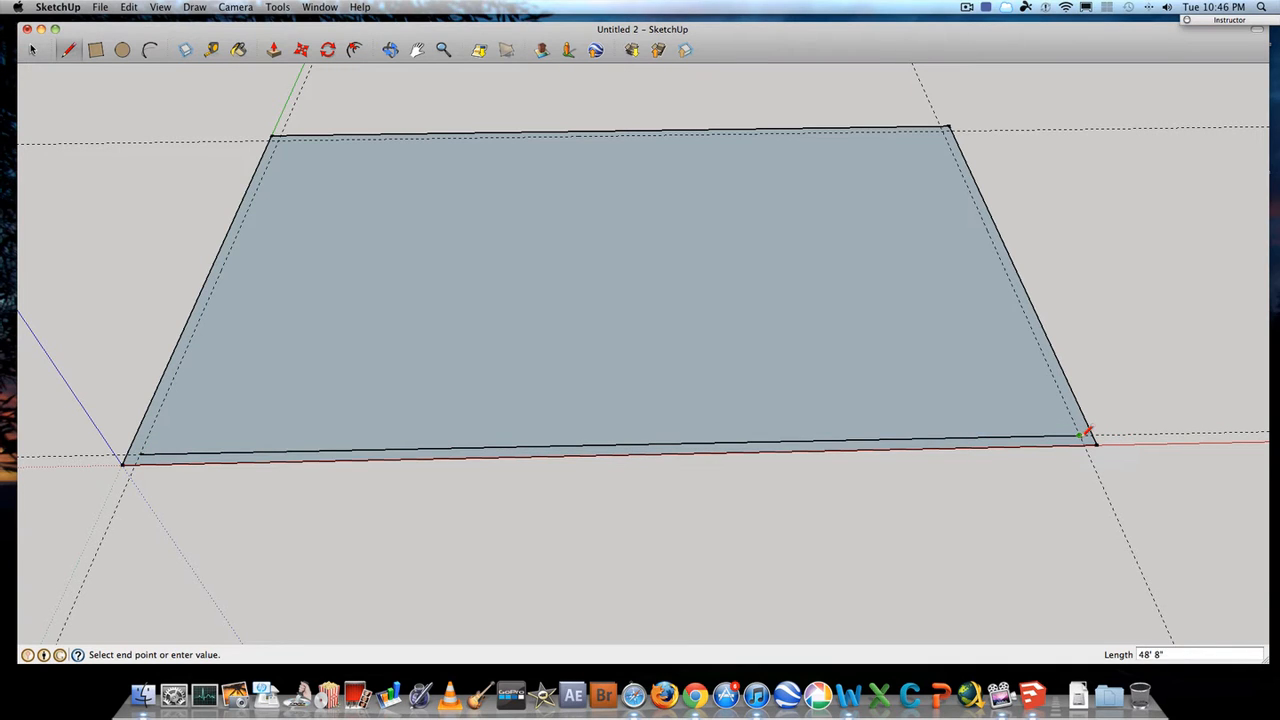
pyautogui.click(945, 130)
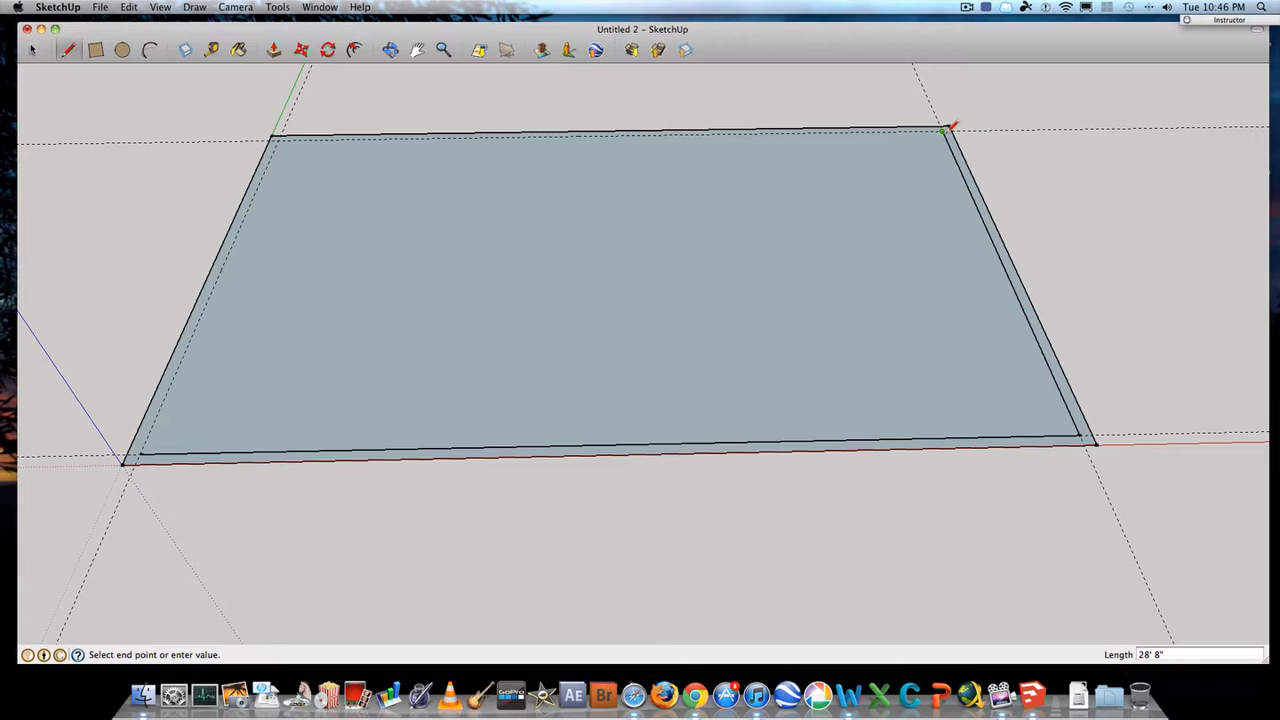
pyautogui.scroll(2, 720, 124)
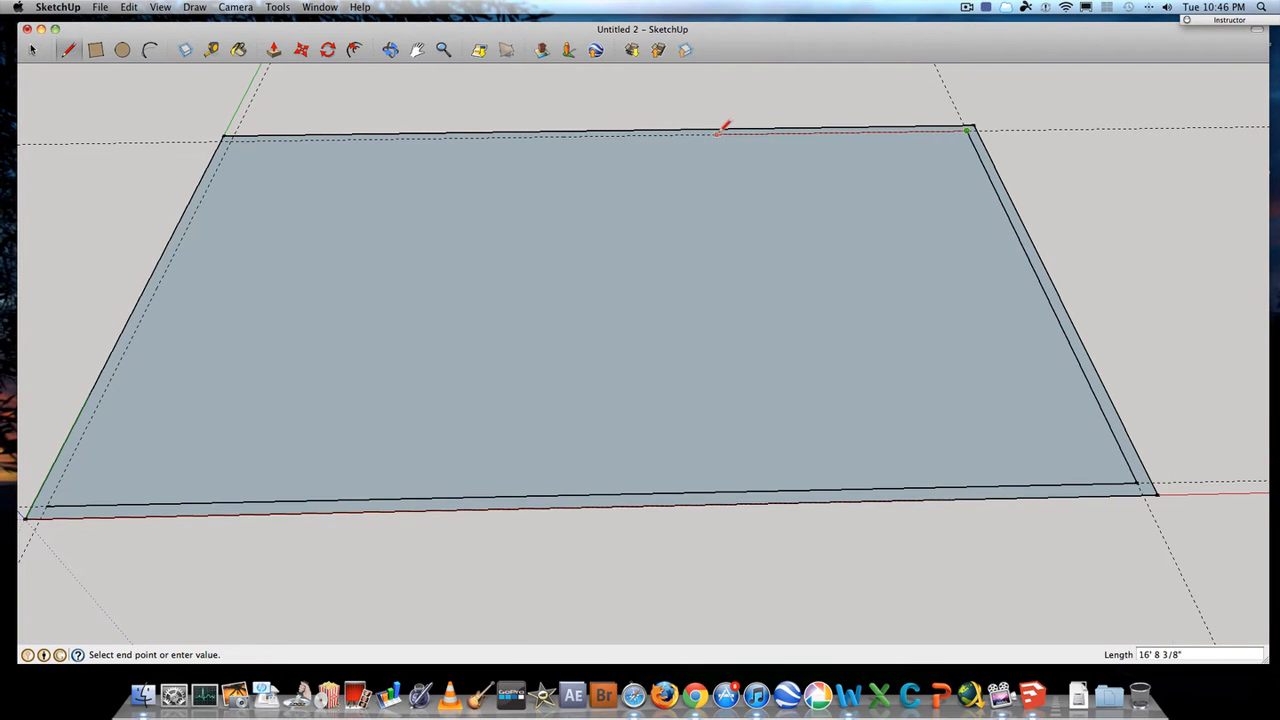
pyautogui.click(230, 138)
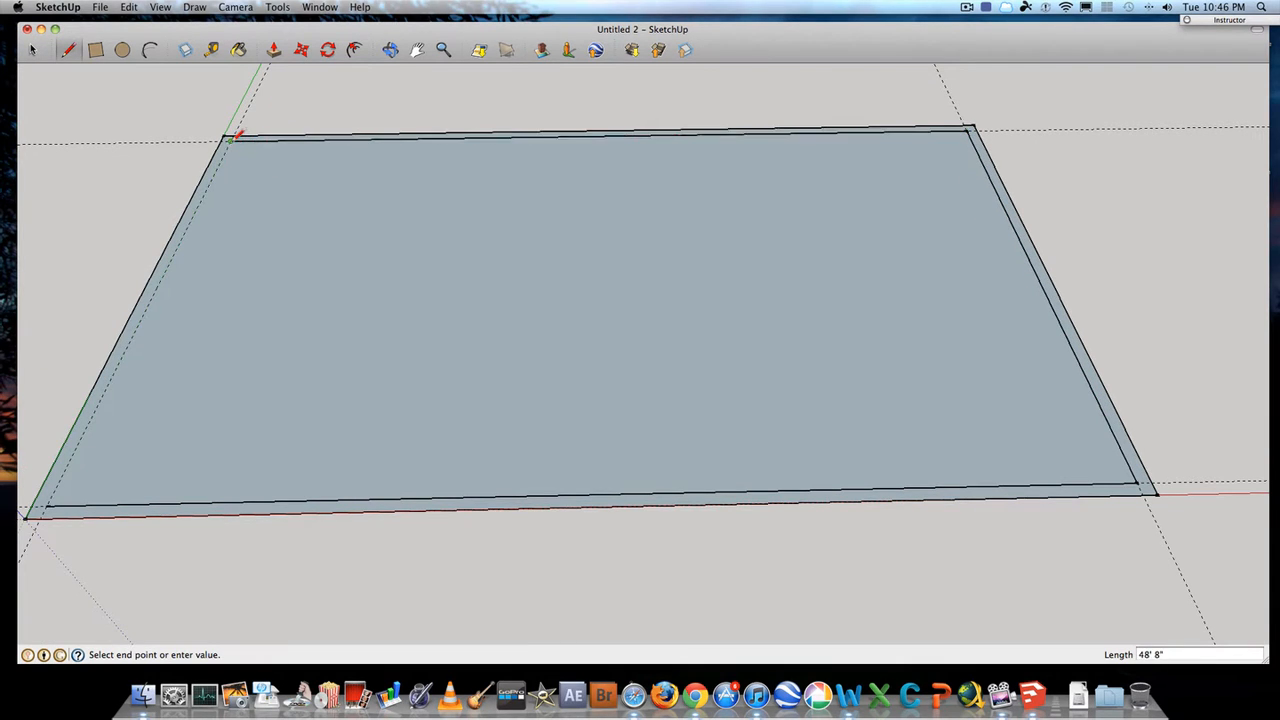
pyautogui.click(46, 508)
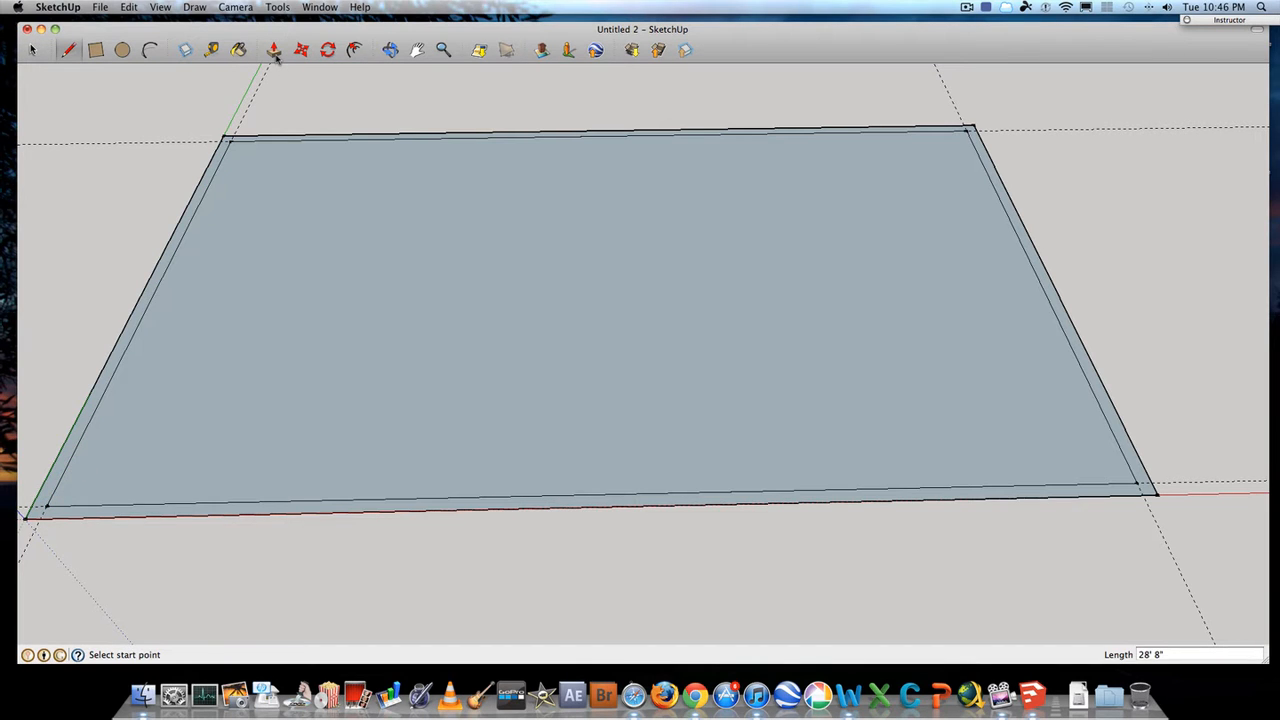
# Try to pull the 8" border strip up about 8' 9 1/2" with Push/Pull, and undo the extrusion
pyautogui.scroll(-4, 437, 212)
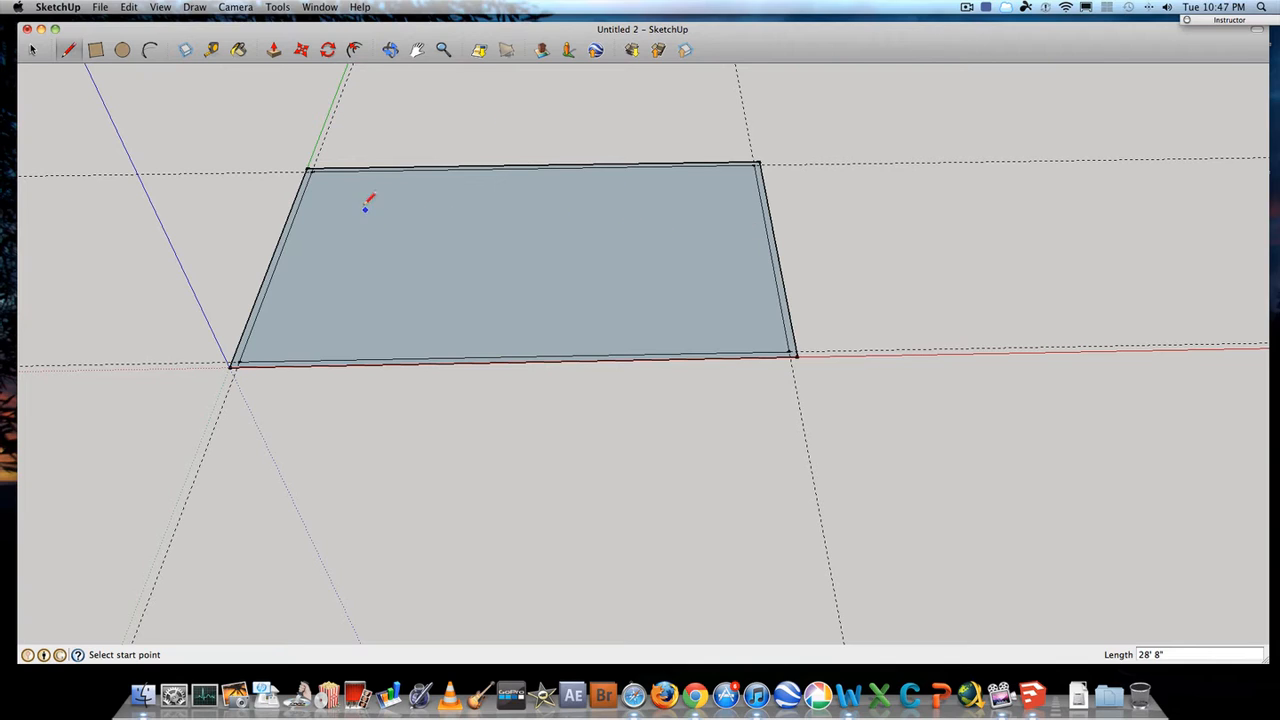
pyautogui.click(273, 51)
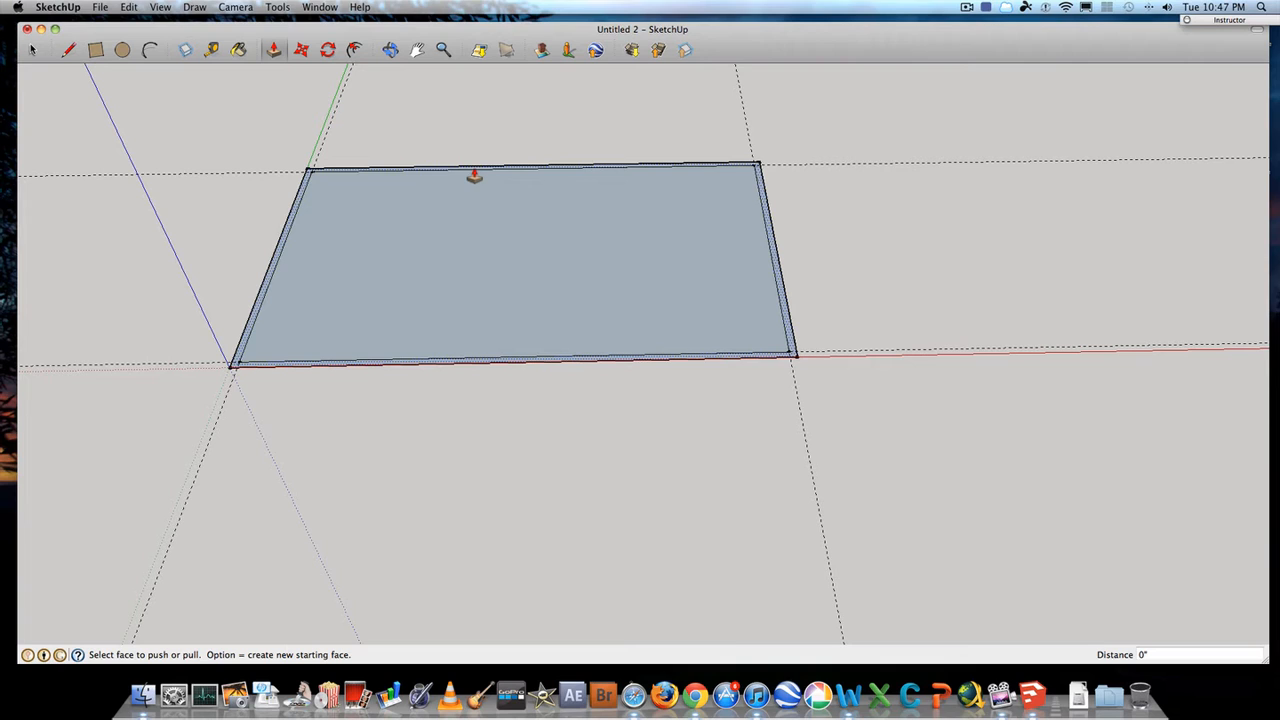
pyautogui.scroll(3, 574, 174)
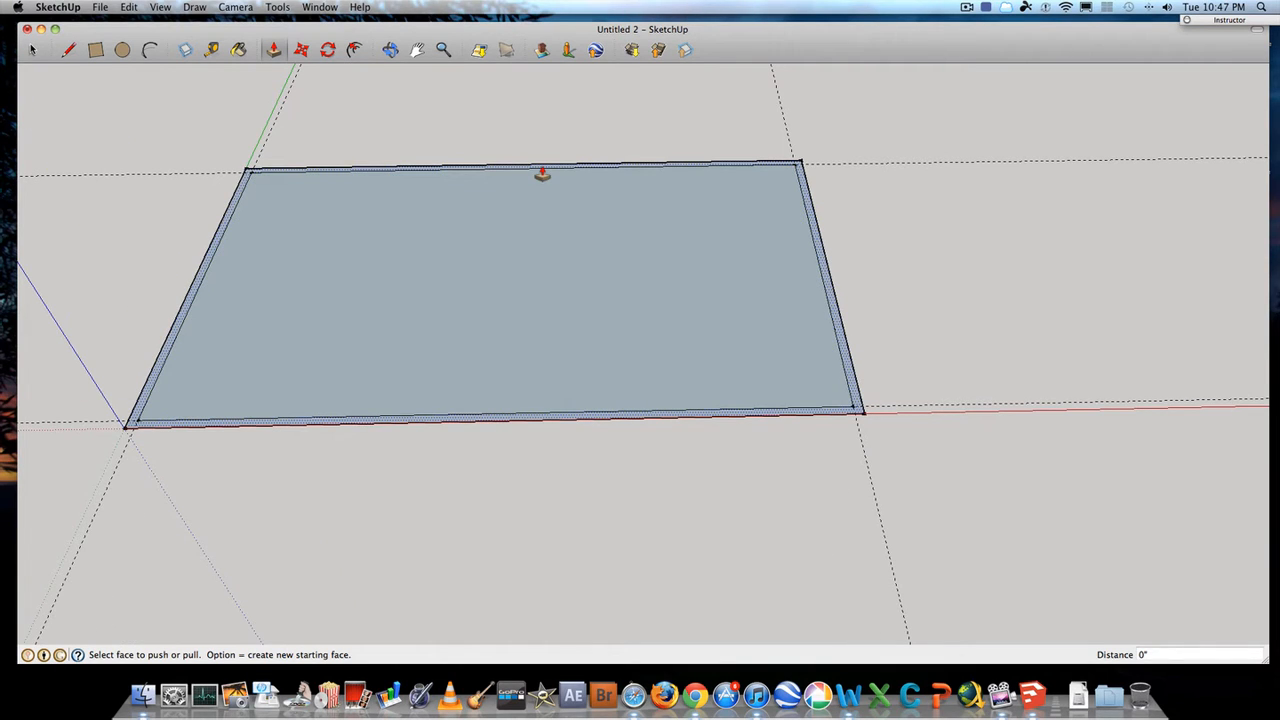
pyautogui.moveTo(541, 174); pyautogui.dragTo(533, 86)
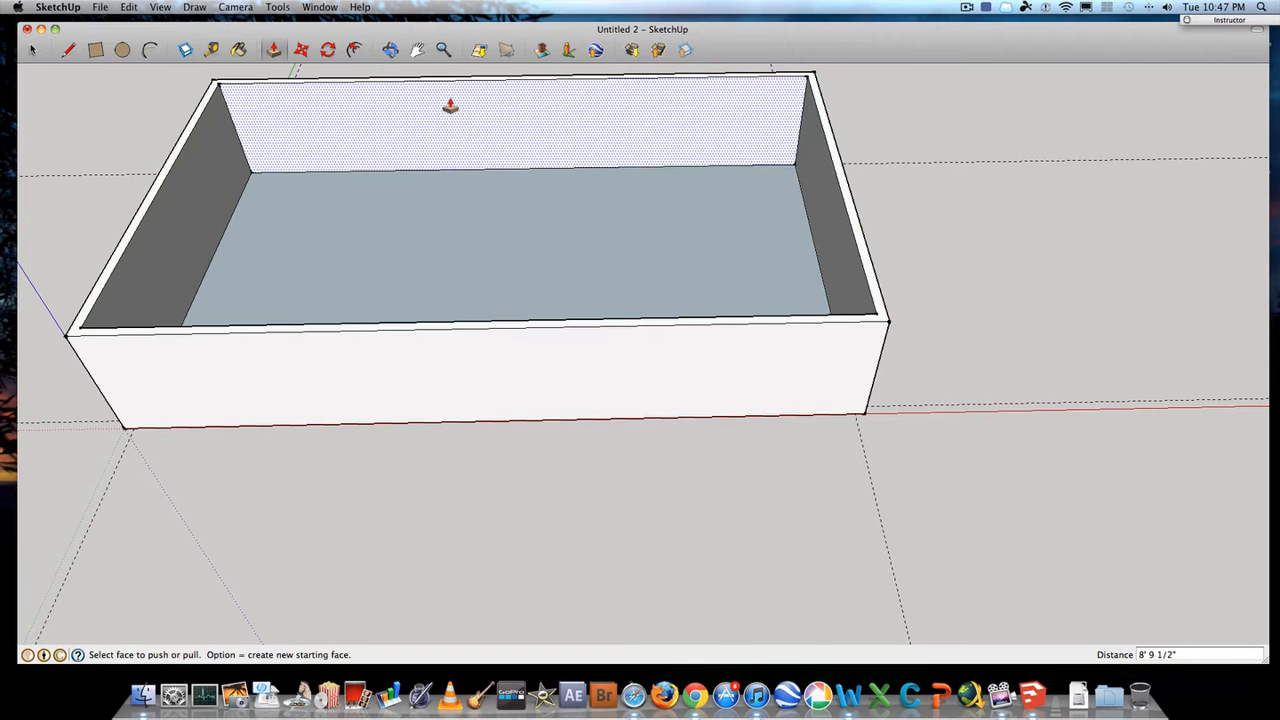
pyautogui.click(128, 7)
pyautogui.click(155, 23)
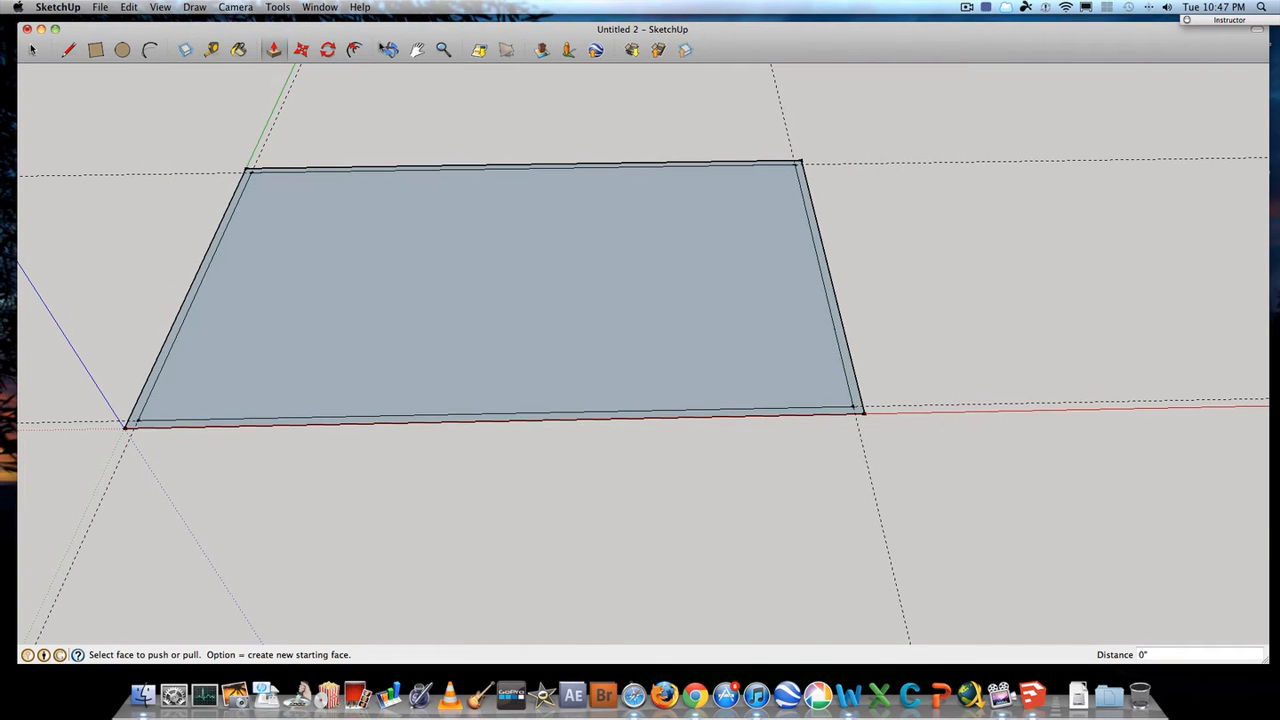
# Orbit the model to view the floor outline from a steeper angle above
pyautogui.click(390, 50)
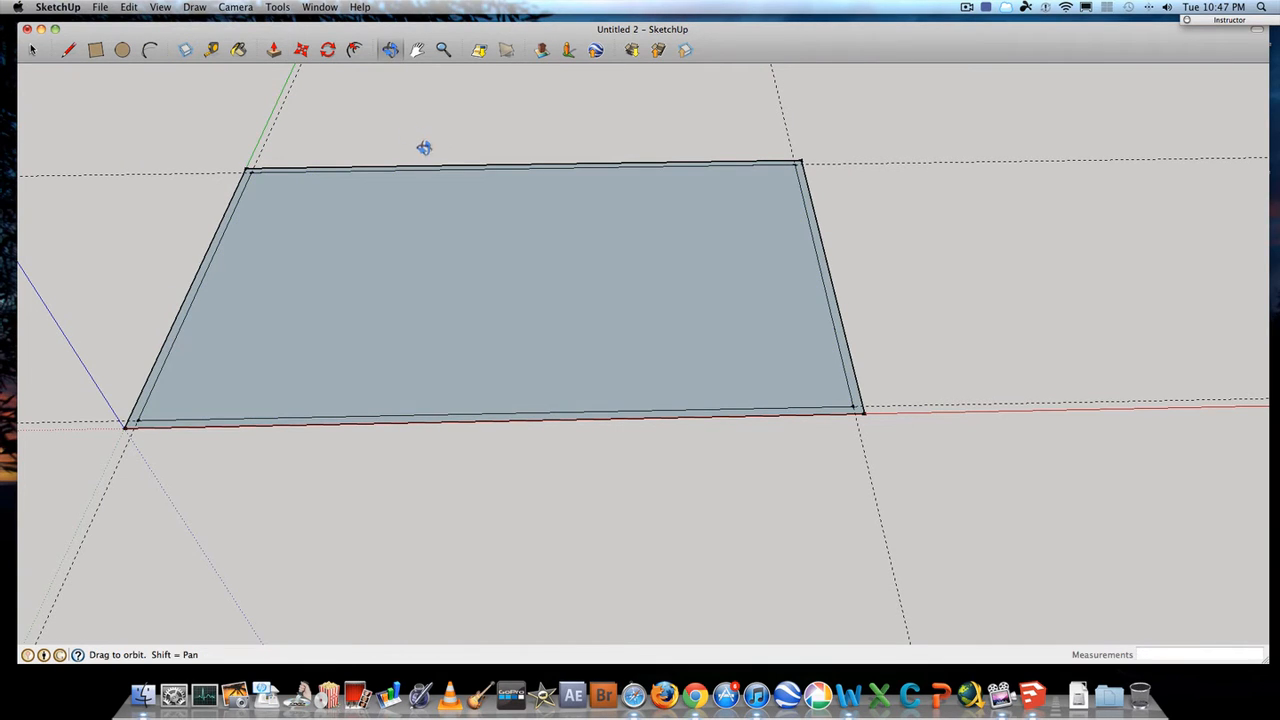
pyautogui.moveTo(423, 146); pyautogui.dragTo(420, 254)
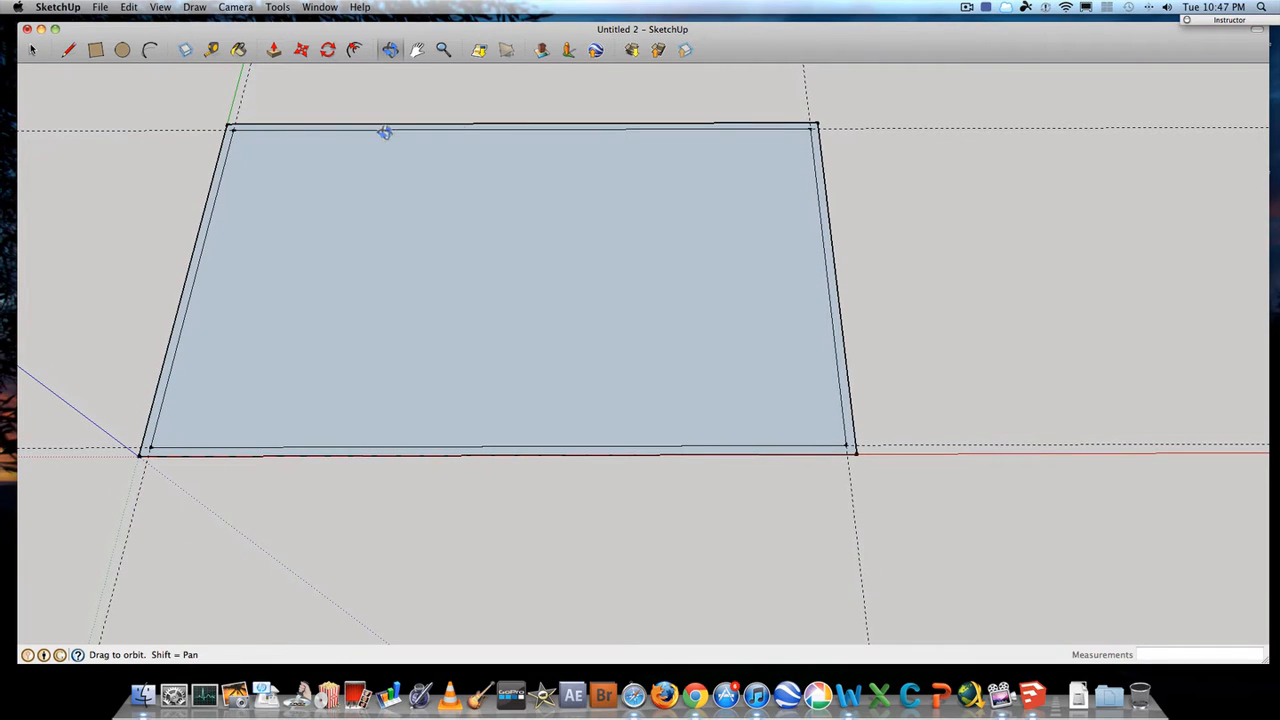